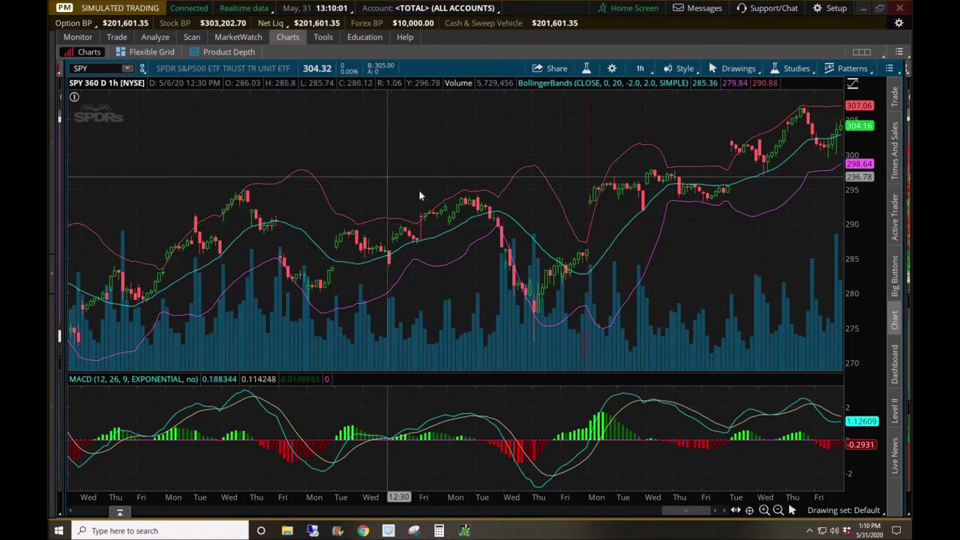
# Create a buy order for 100 shares of SPY.
pyautogui.click(117, 39)
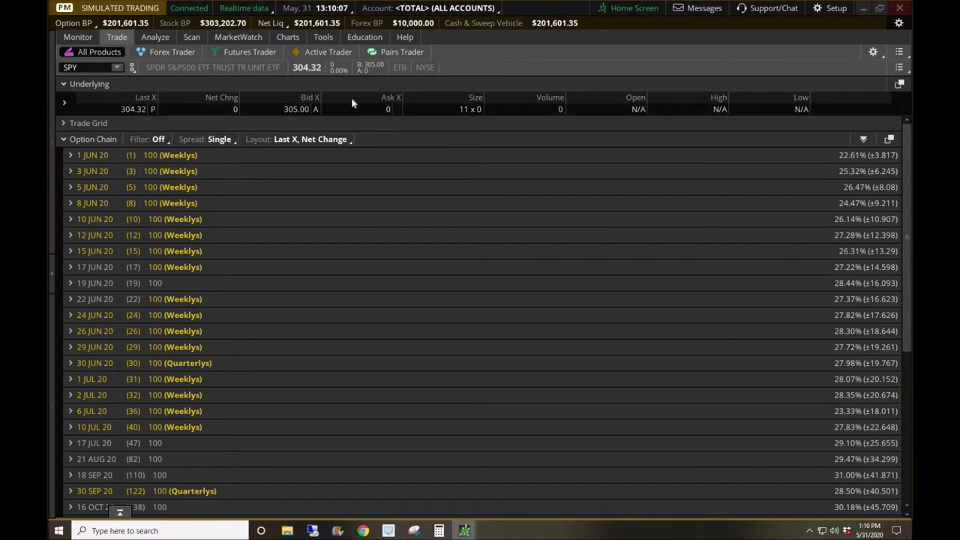
pyautogui.rightClick(313, 71)
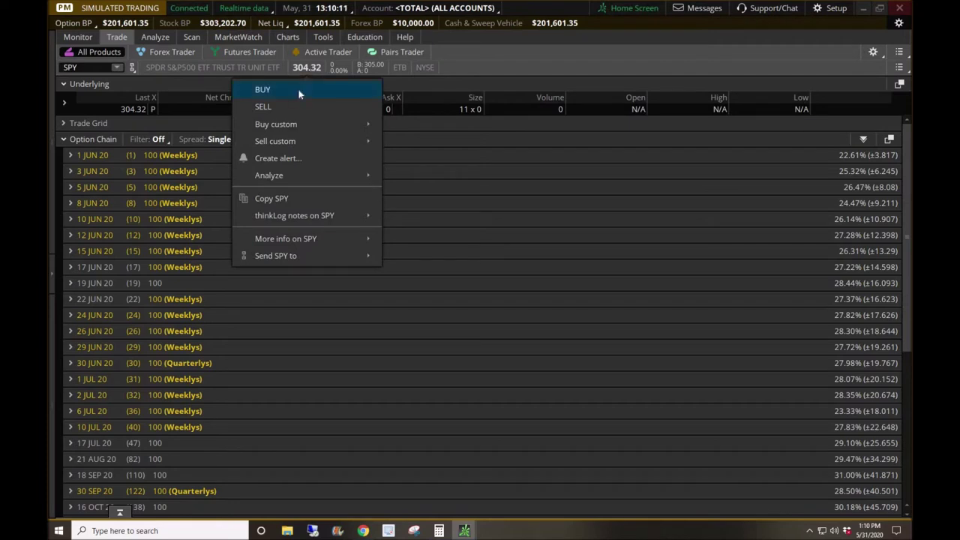
pyautogui.click(299, 91)
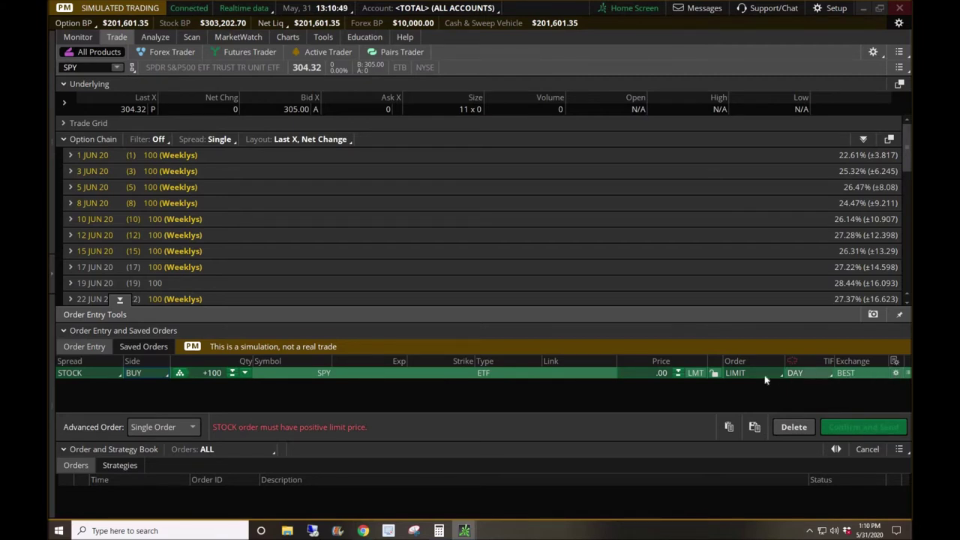
pyautogui.click(809, 373)
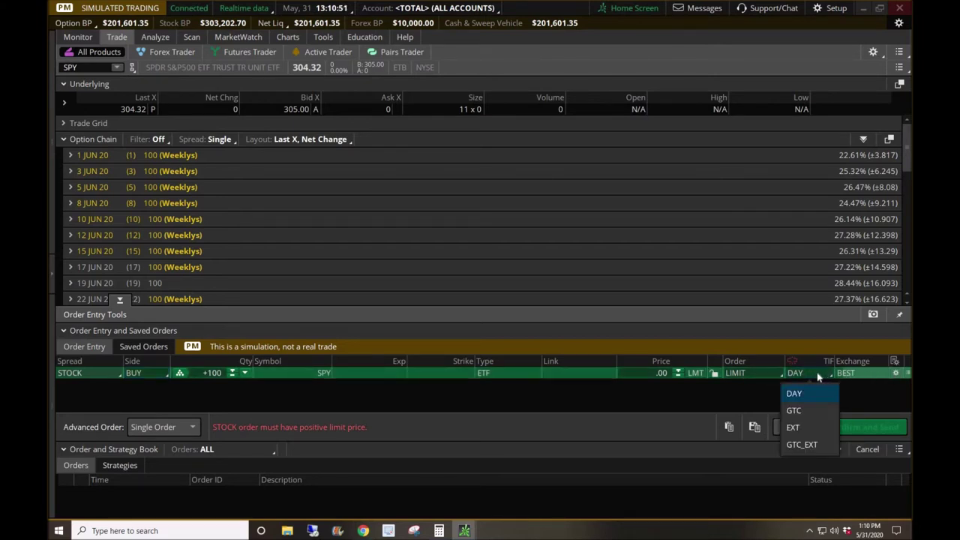
pyautogui.click(852, 373)
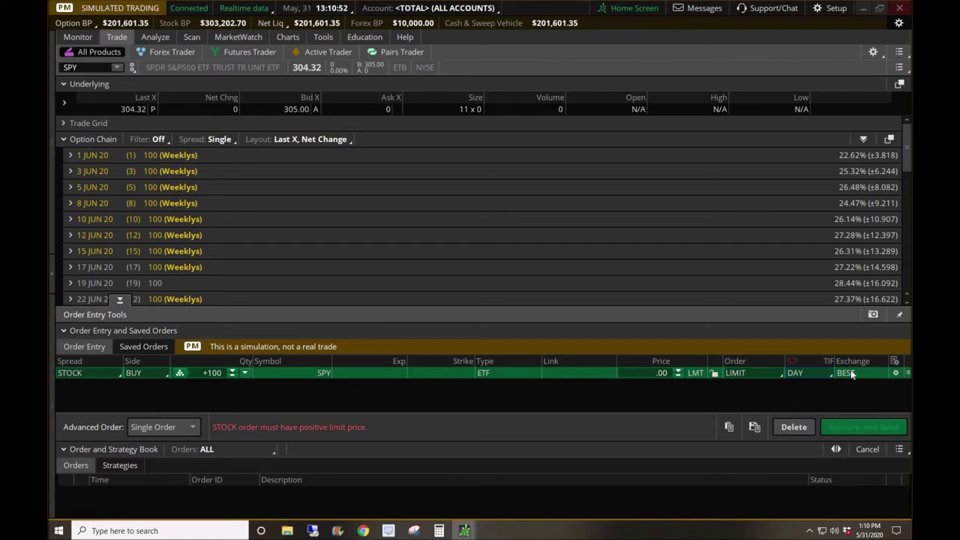
# Open the SPY order's rules and set the price rule to MARKET.
pyautogui.click(896, 374)
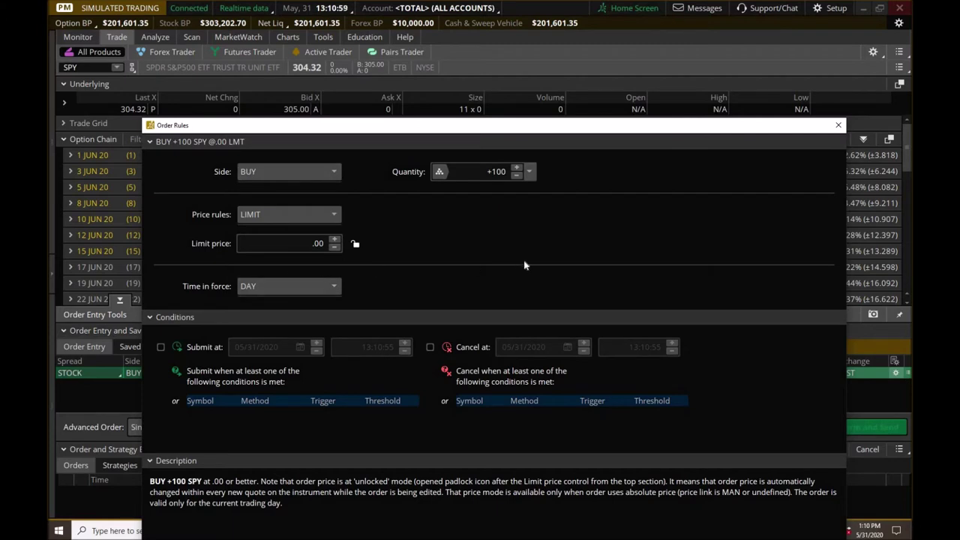
pyautogui.scroll(1, 287, 215)
pyautogui.click(259, 216)
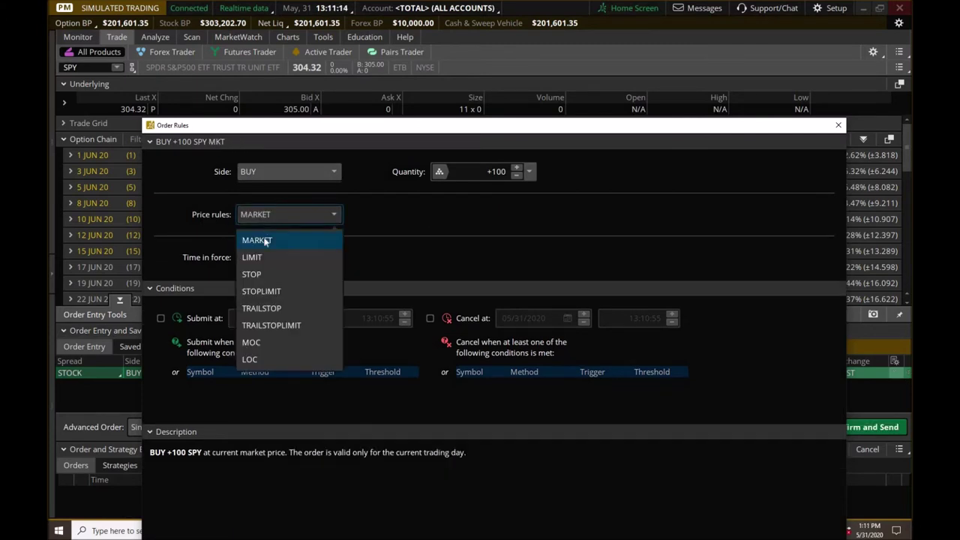
pyautogui.click(262, 240)
# Switch the order's time in force to GTC and back to DAY.
pyautogui.click(257, 261)
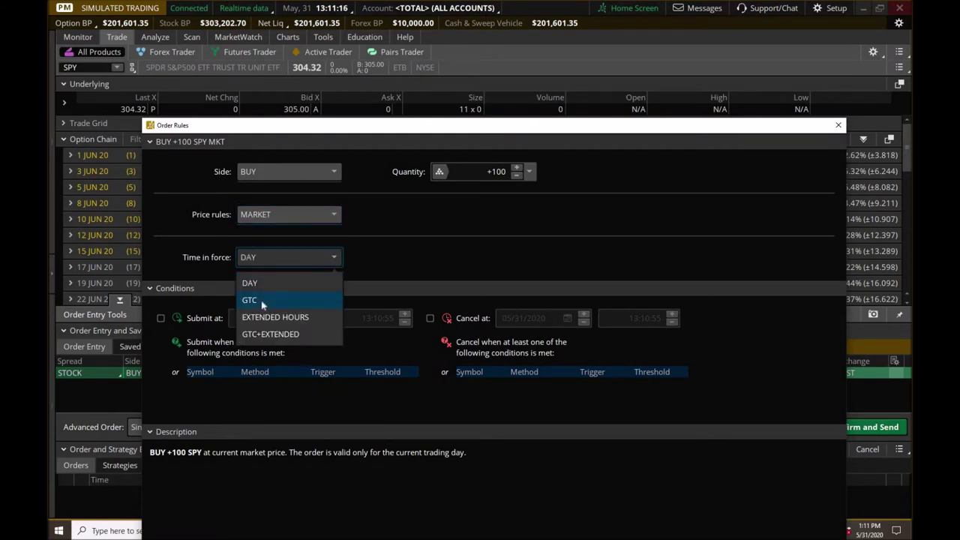
pyautogui.click(264, 302)
pyautogui.click(284, 261)
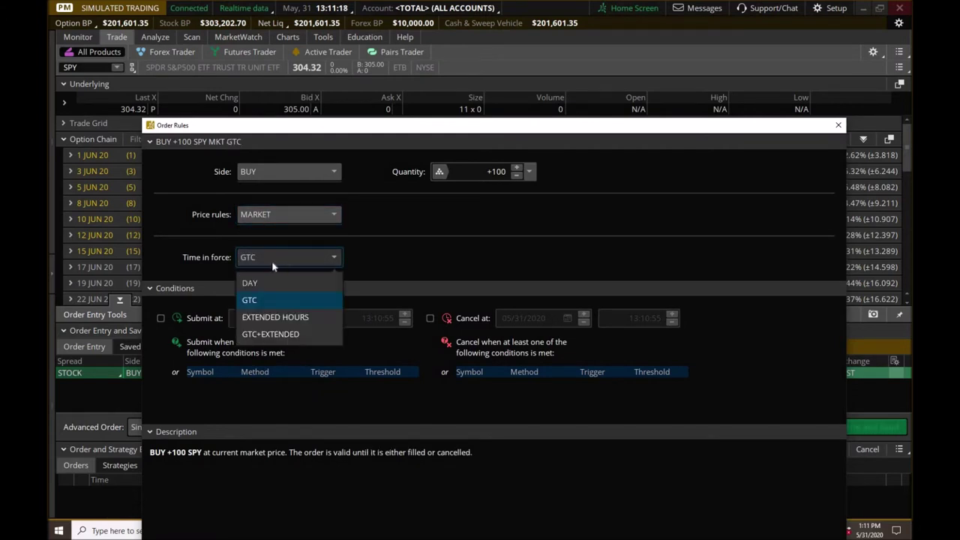
pyautogui.click(267, 286)
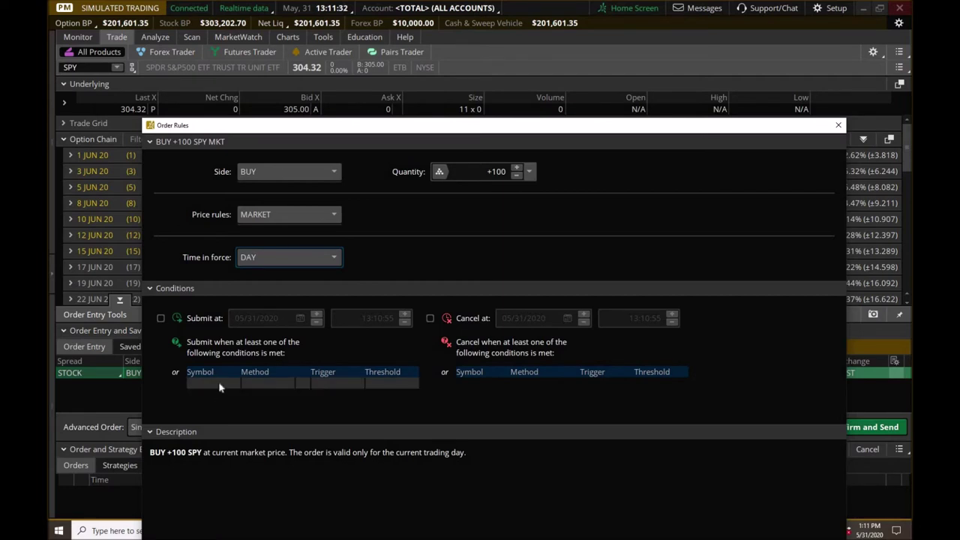
# Add a submit condition for SPY and open the study condition editor as its method.
pyautogui.click(215, 387)
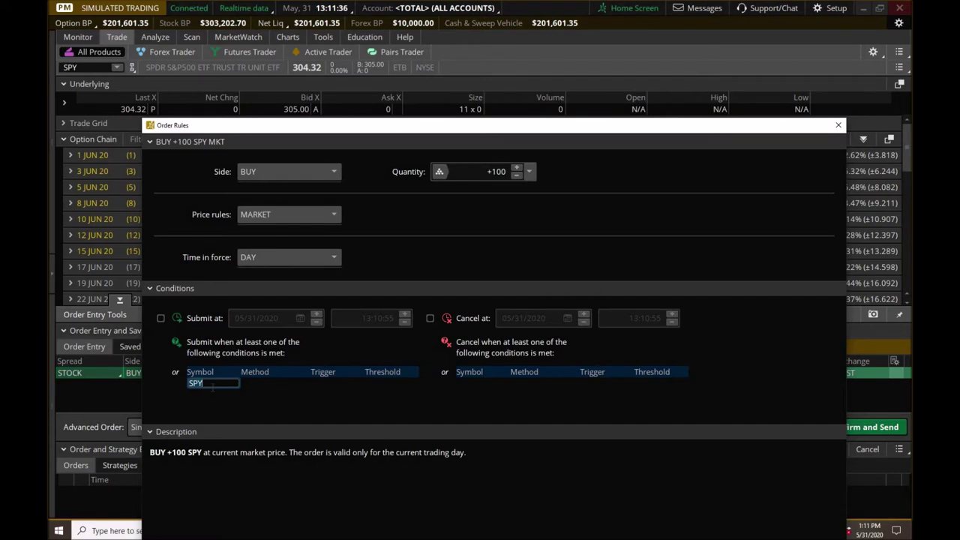
pyautogui.click(277, 386)
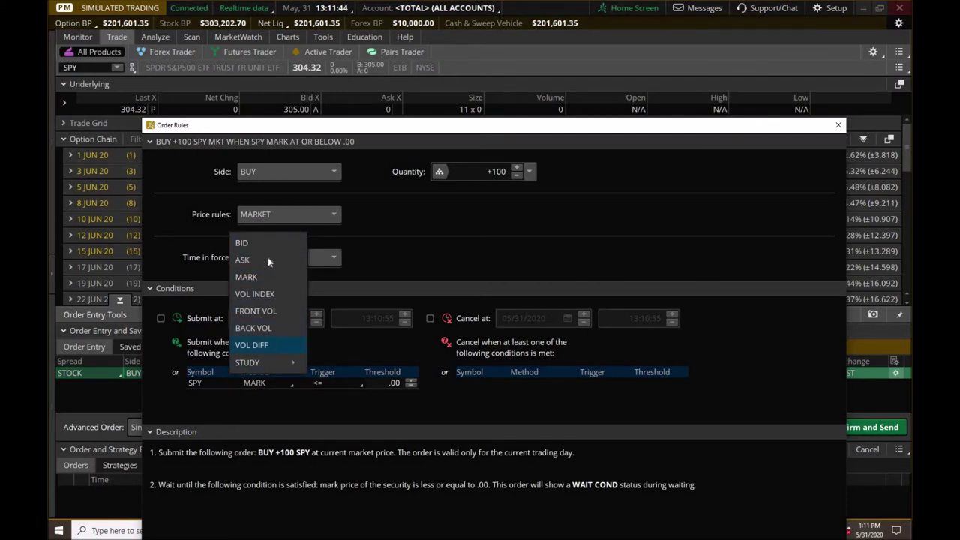
pyautogui.moveTo(276, 364)
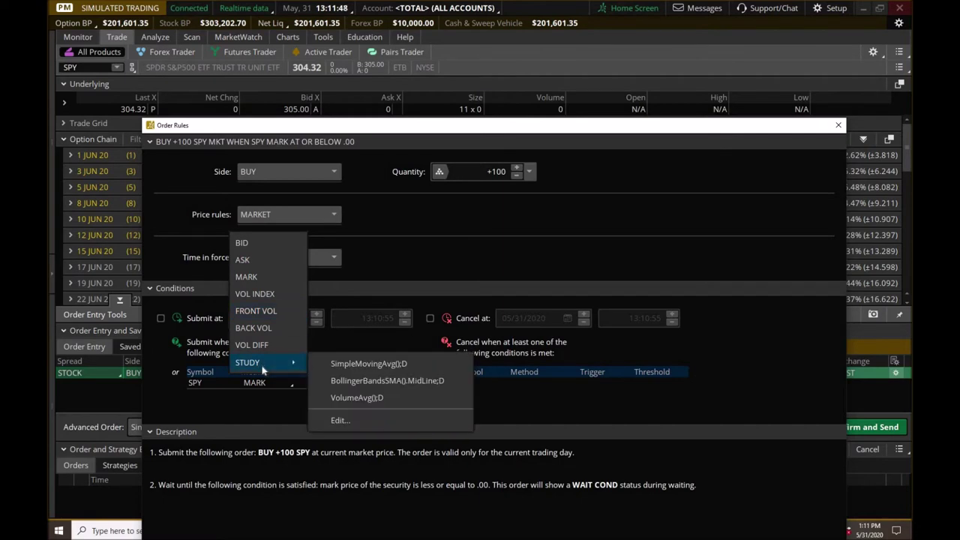
pyautogui.click(339, 420)
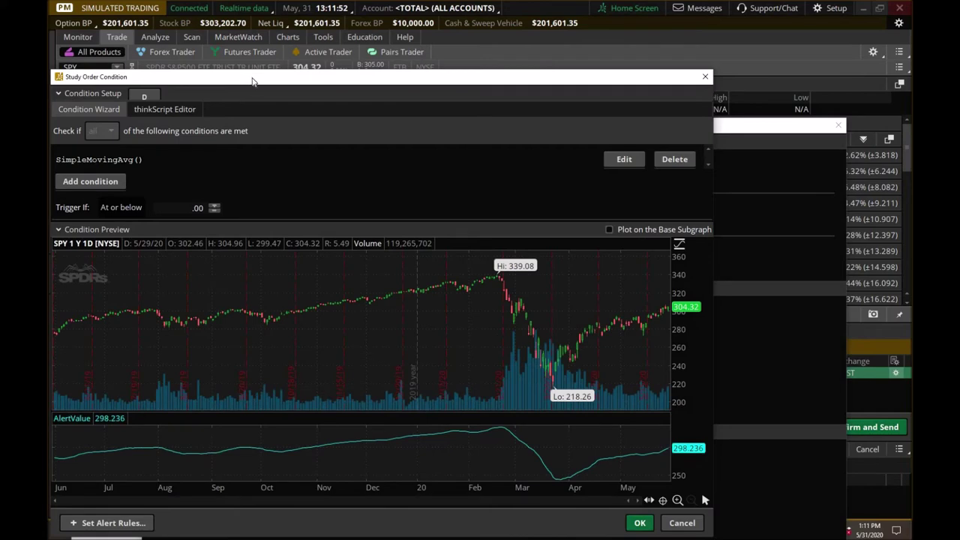
pyautogui.moveTo(244, 82); pyautogui.dragTo(349, 53)
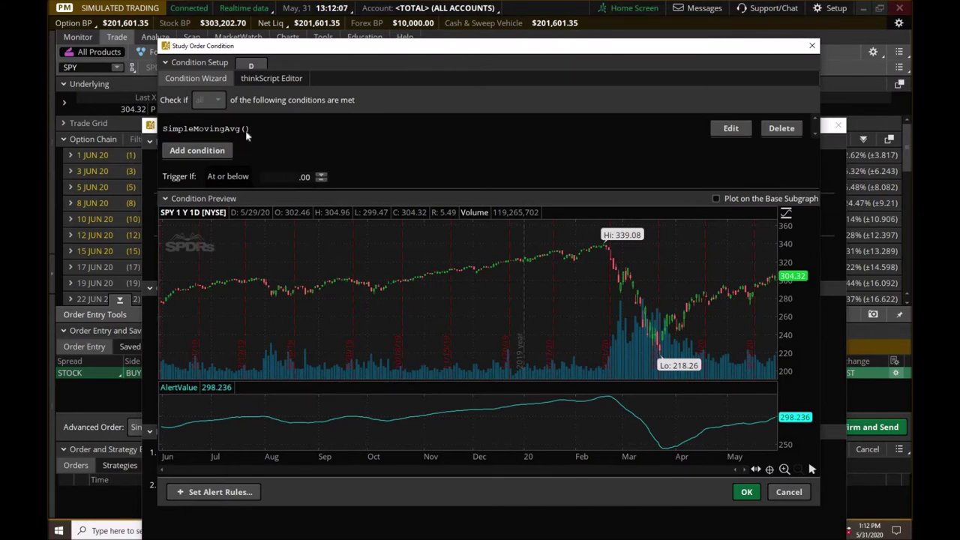
# Delete the default SimpleMovingAvg condition and set the aggregation period to 1 Hour.
pyautogui.click(780, 129)
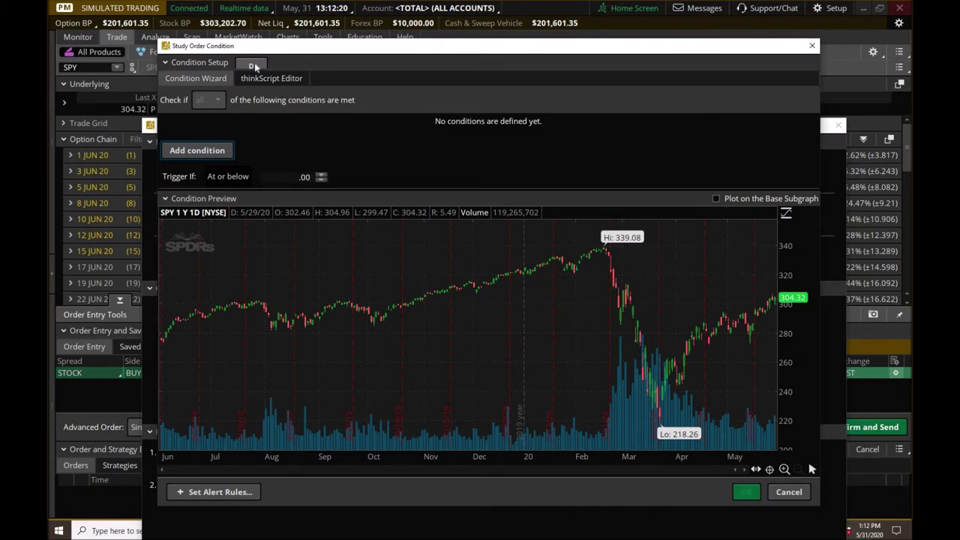
pyautogui.click(252, 66)
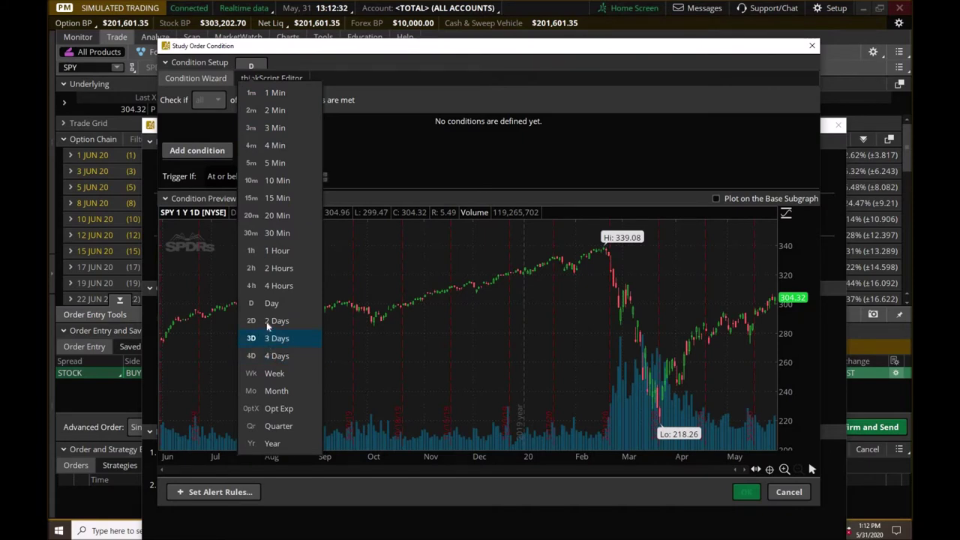
pyautogui.click(283, 257)
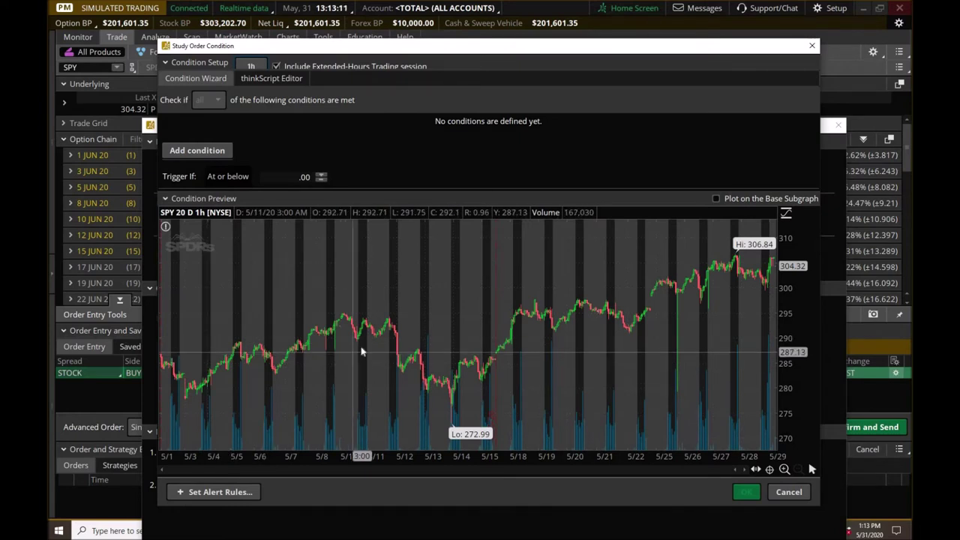
pyautogui.rightClick(424, 327)
pyautogui.moveTo(538, 529)
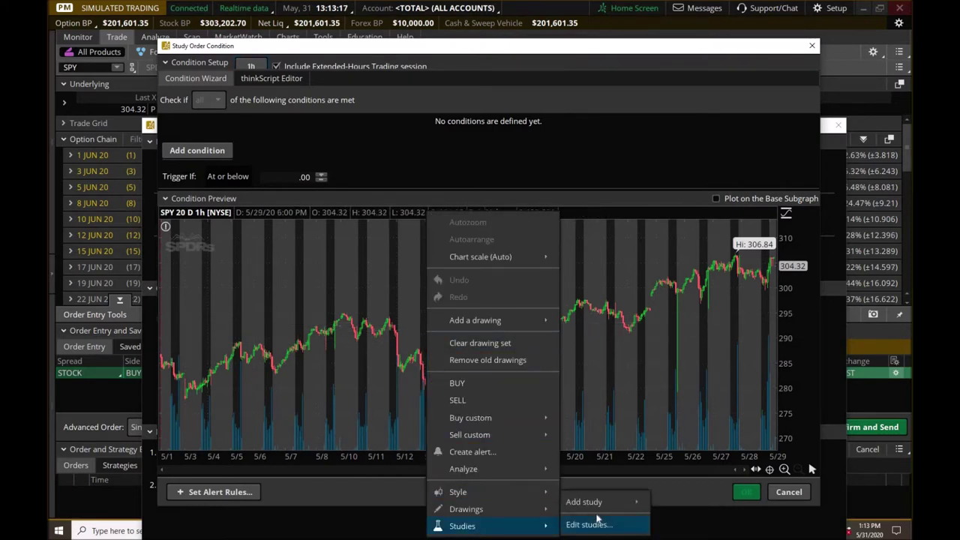
pyautogui.click(634, 341)
pyautogui.rightClick(617, 337)
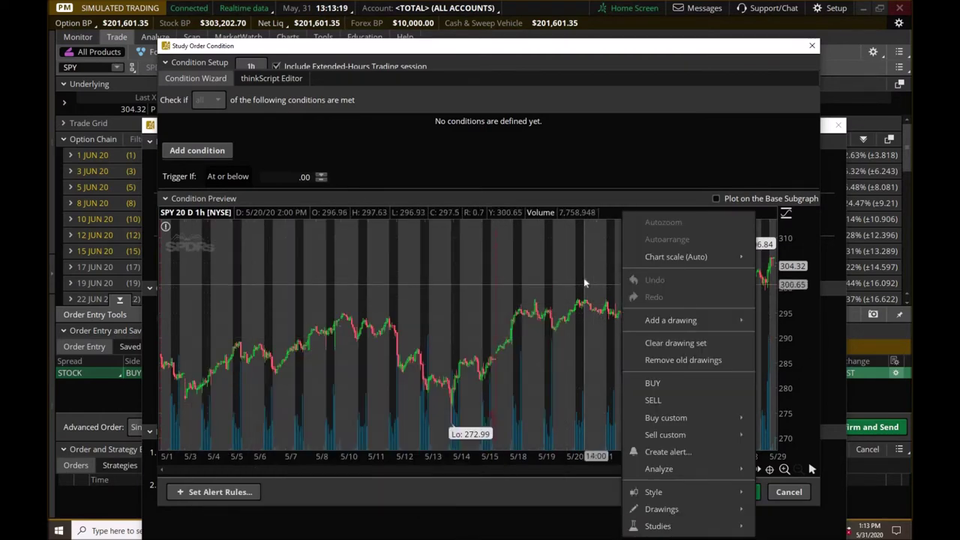
pyautogui.click(584, 282)
# Add the MACD study to the condition preview chart and apply it.
pyautogui.rightClick(584, 282)
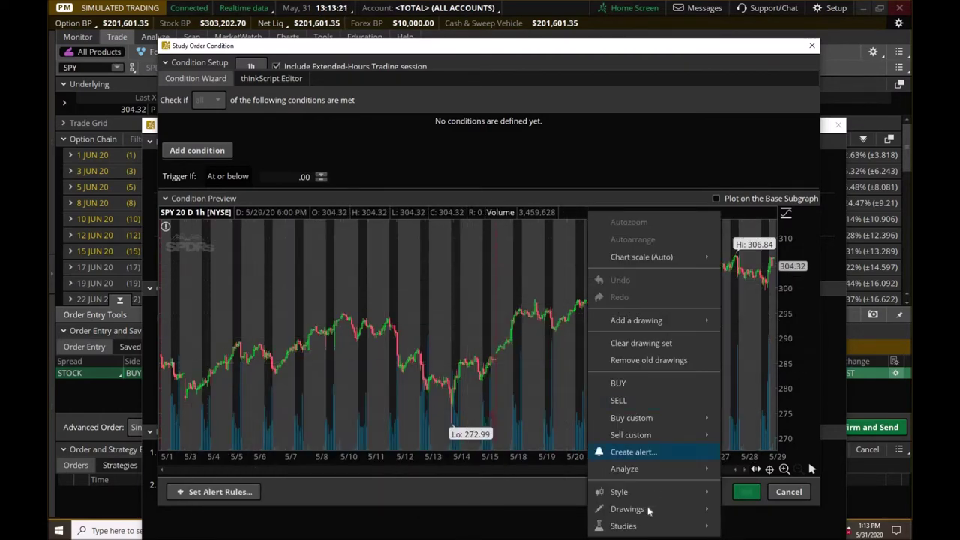
pyautogui.moveTo(622, 525)
pyautogui.click(750, 528)
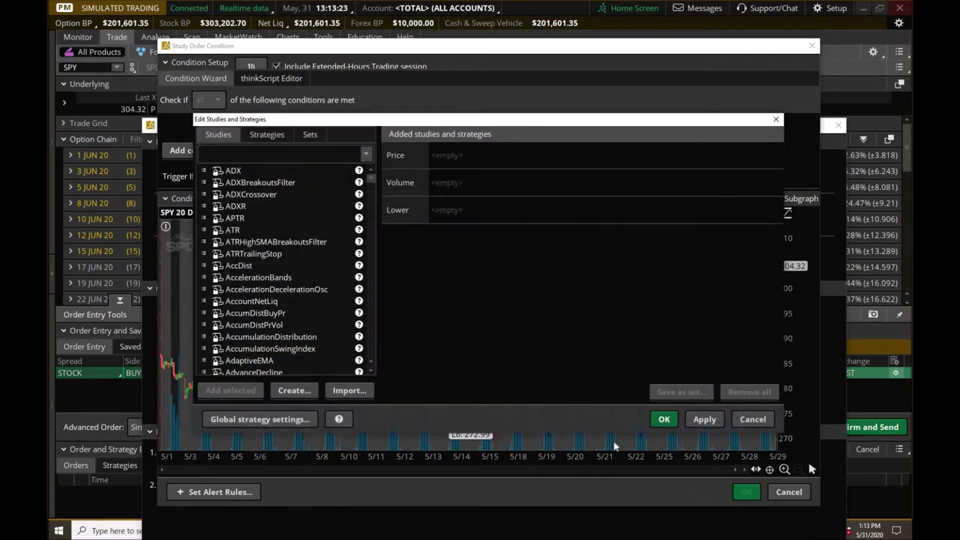
pyautogui.click(262, 152)
pyautogui.write('macd')
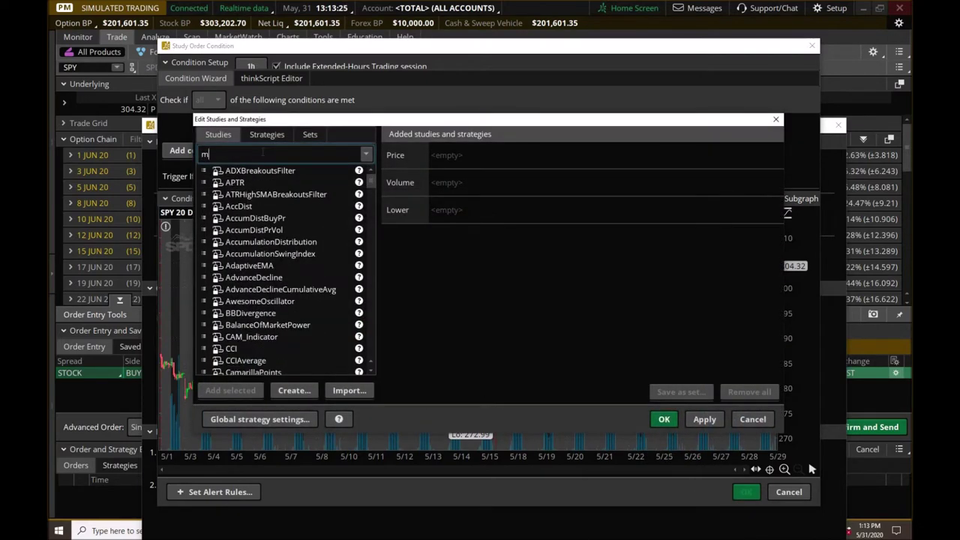
pyautogui.doubleClick(250, 182)
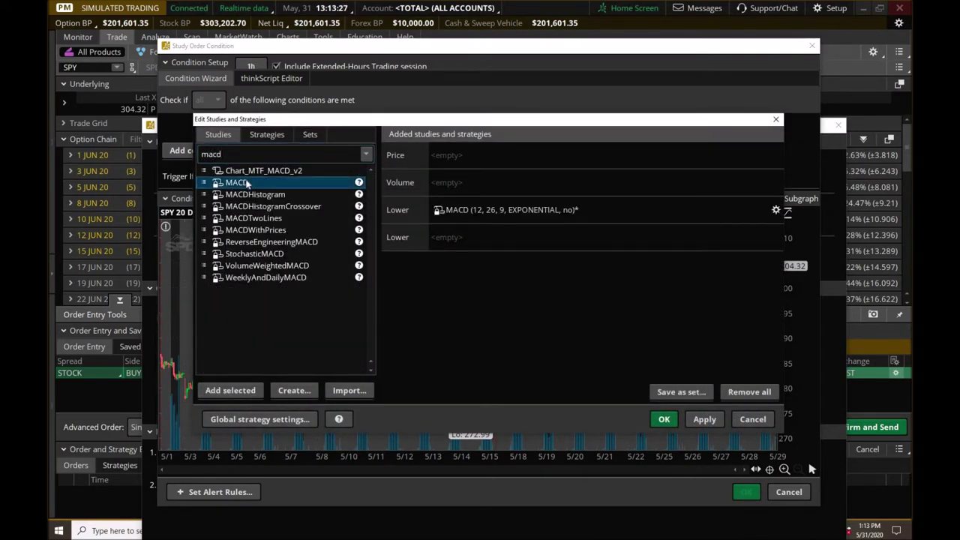
pyautogui.click(704, 418)
pyautogui.click(664, 418)
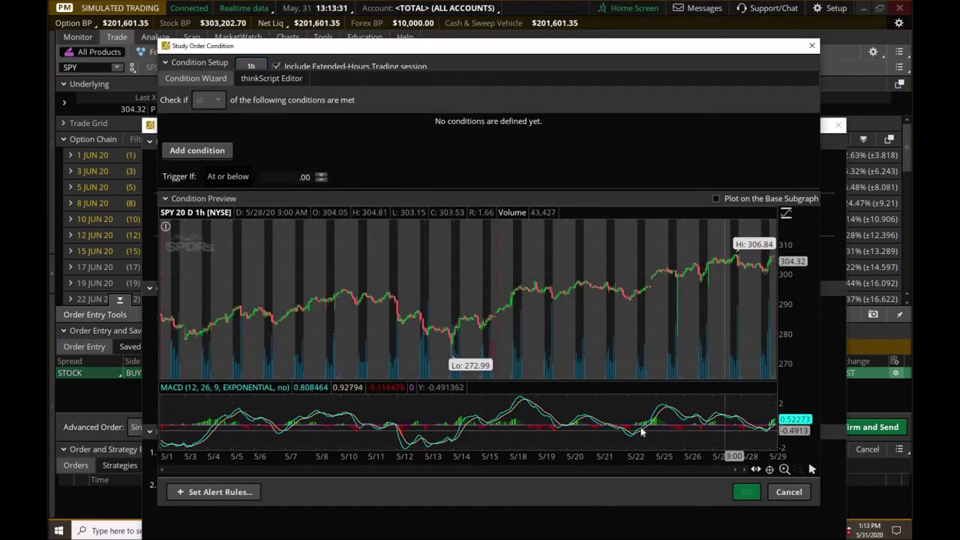
# Add a new study-based condition and choose MACD as its first study.
pyautogui.click(783, 469)
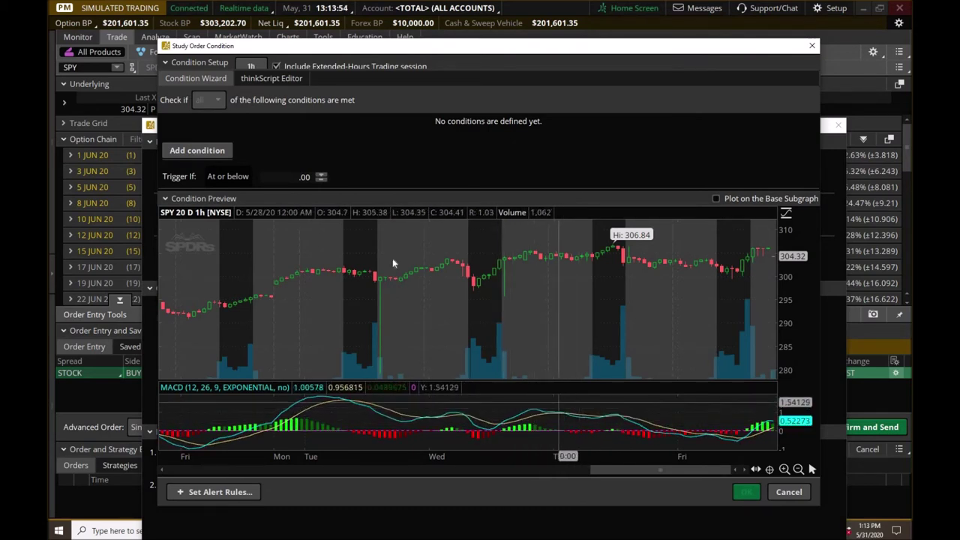
pyautogui.click(184, 152)
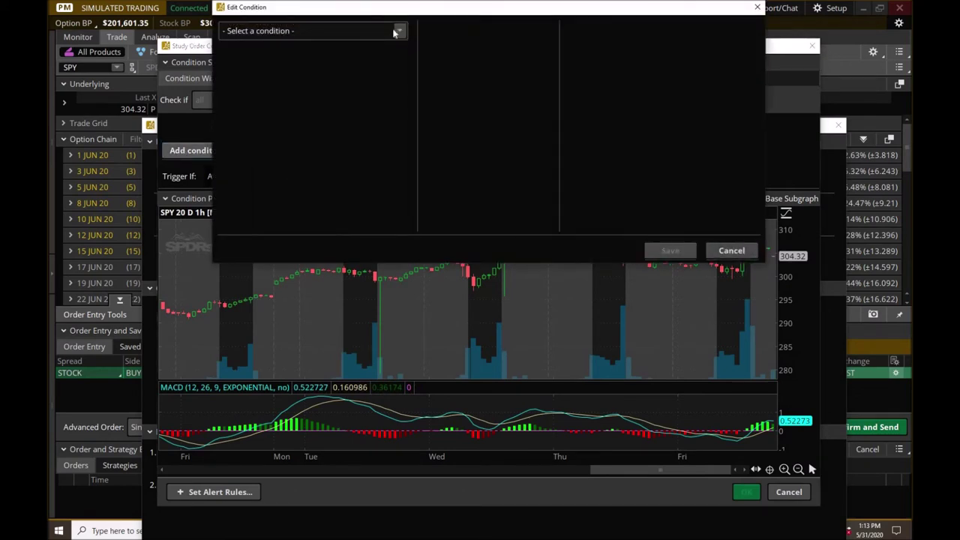
pyautogui.click(395, 31)
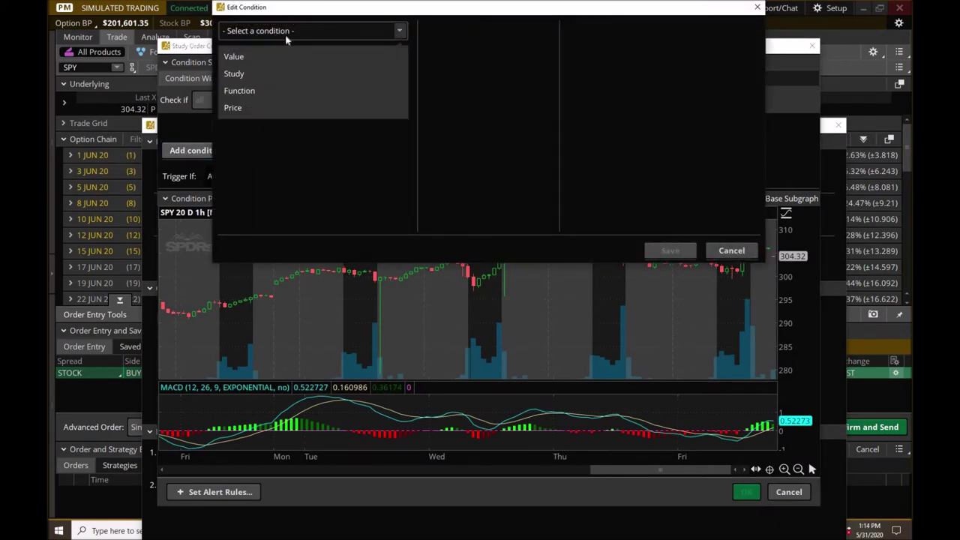
pyautogui.click(234, 75)
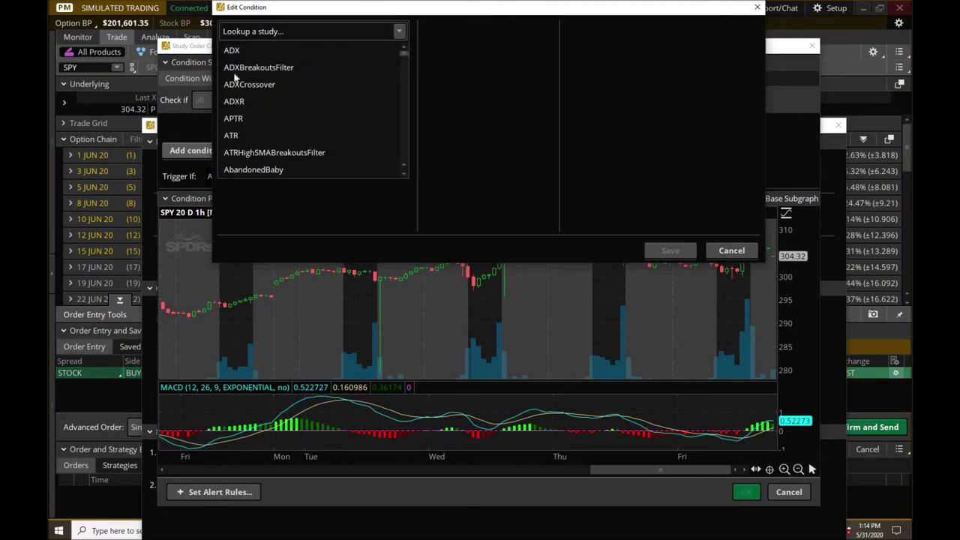
pyautogui.click(259, 33)
pyautogui.write('mac')
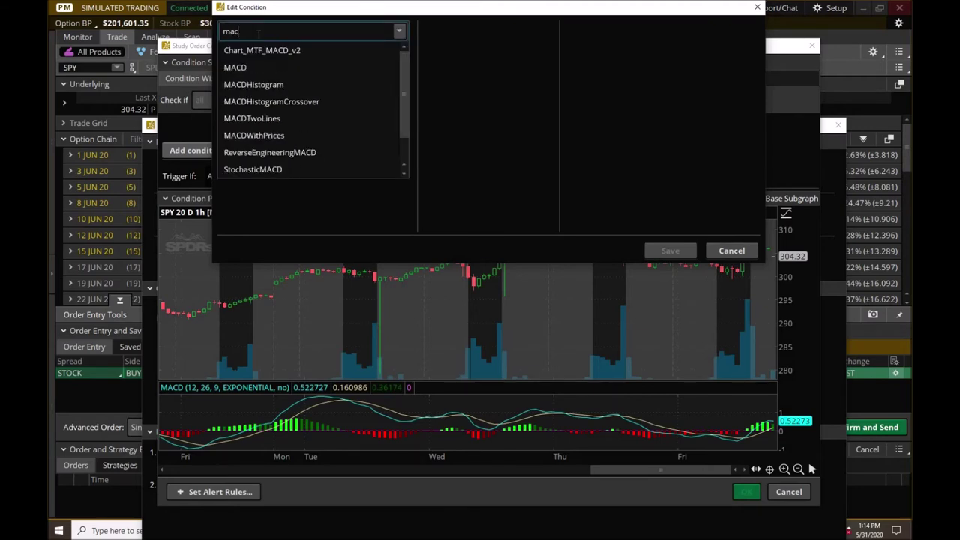
pyautogui.write('d')
pyautogui.click(235, 67)
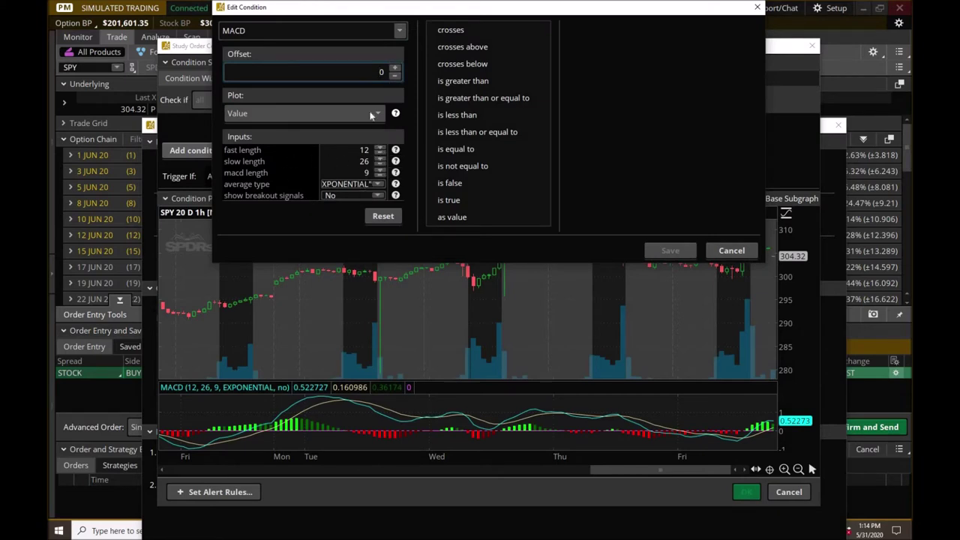
# Keep Value as the MACD plot and set the comparison to crosses above.
pyautogui.click(377, 113)
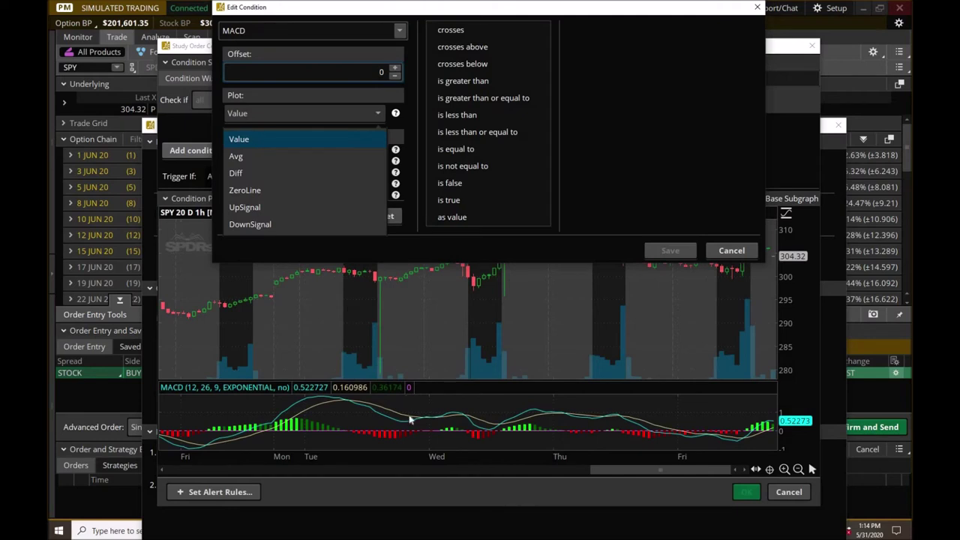
pyautogui.press('Down')
pyautogui.press('Down')
pyautogui.press('Down')
pyautogui.press('Down')
pyautogui.click(297, 120)
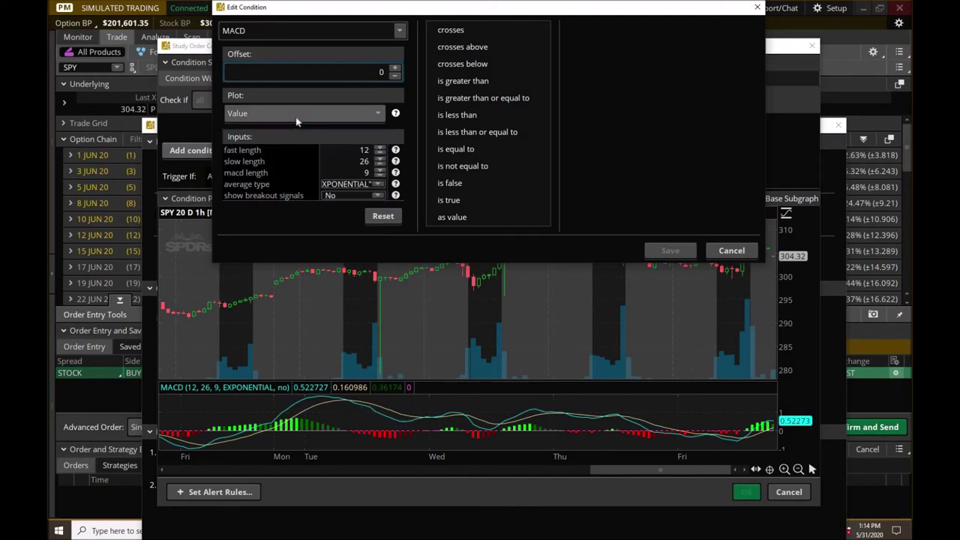
pyautogui.click(456, 51)
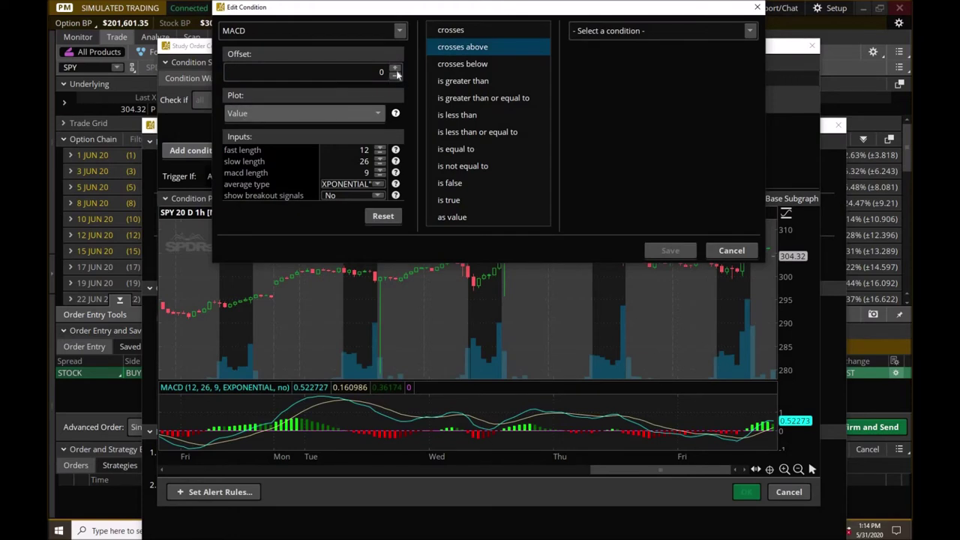
# Choose MACD as the second study with Avg as its plot, and save the condition.
pyautogui.click(610, 33)
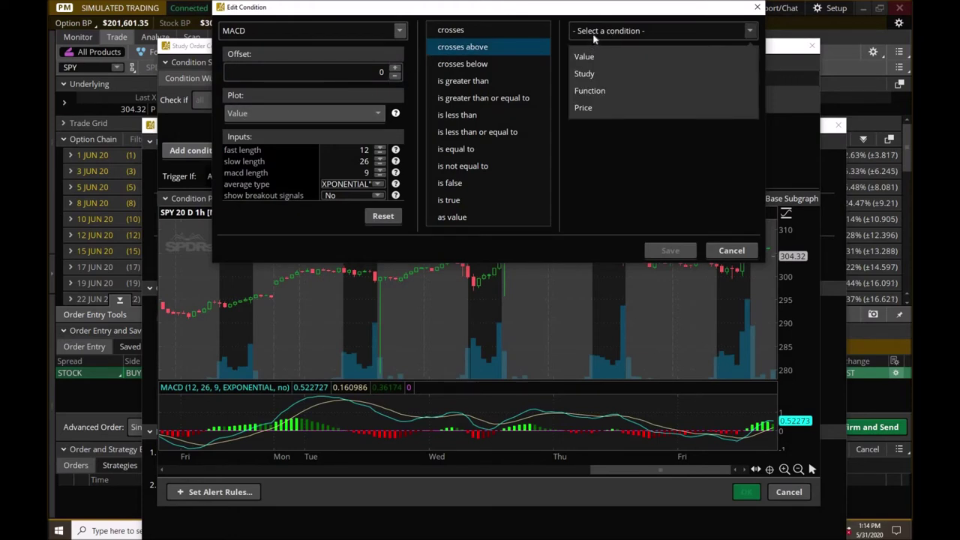
pyautogui.click(586, 73)
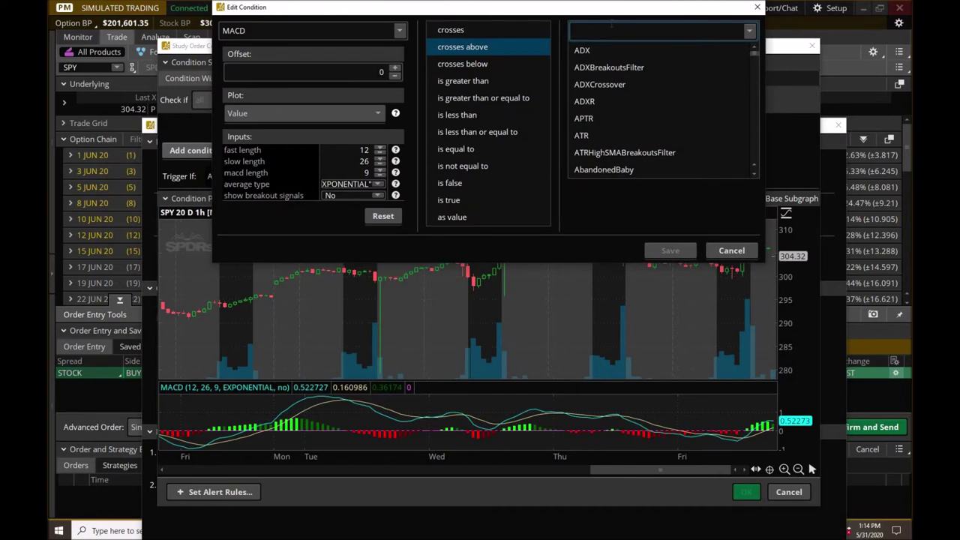
pyautogui.write('macd')
pyautogui.click(593, 67)
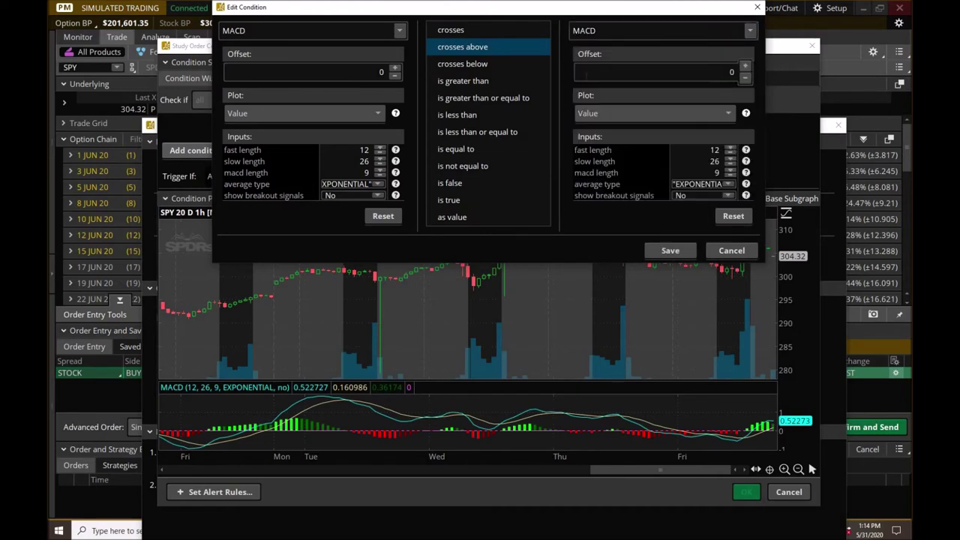
pyautogui.click(679, 116)
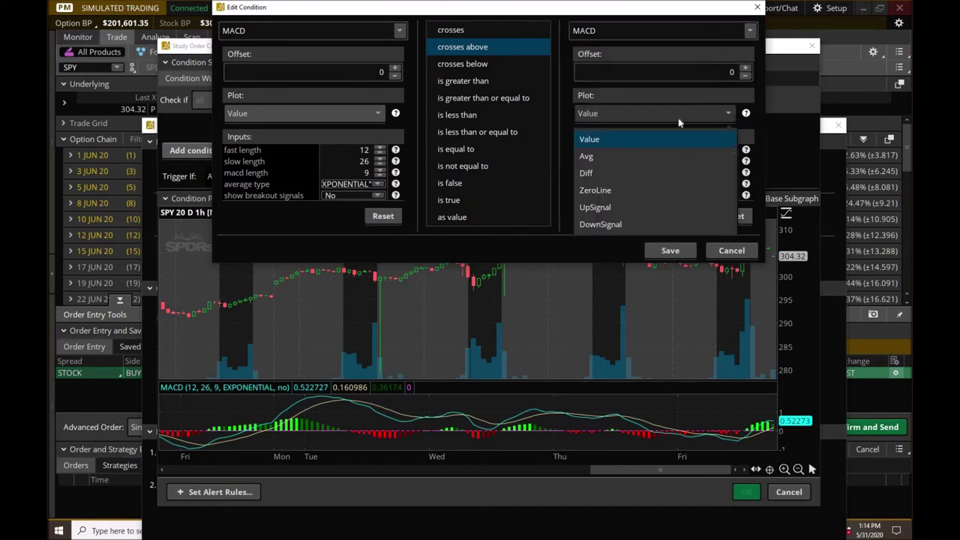
pyautogui.click(622, 159)
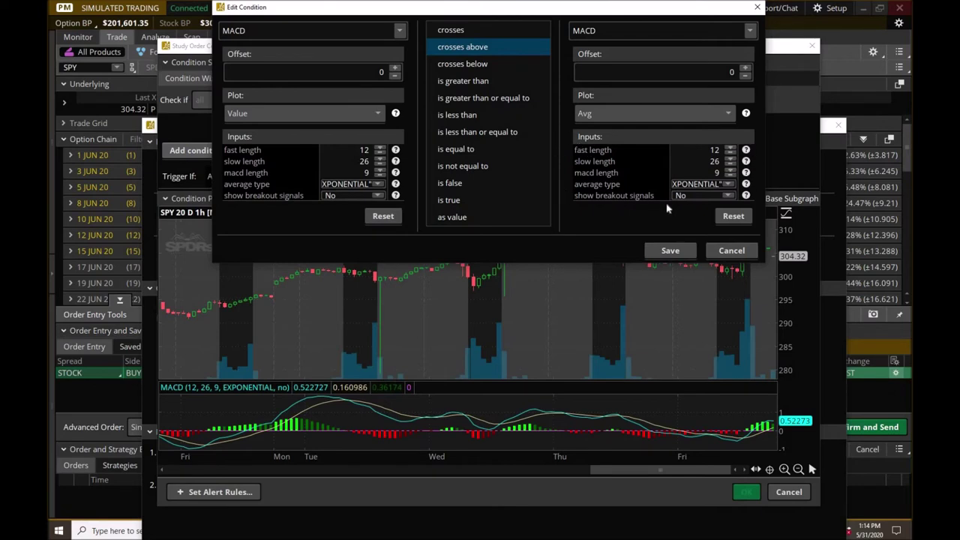
pyautogui.click(669, 250)
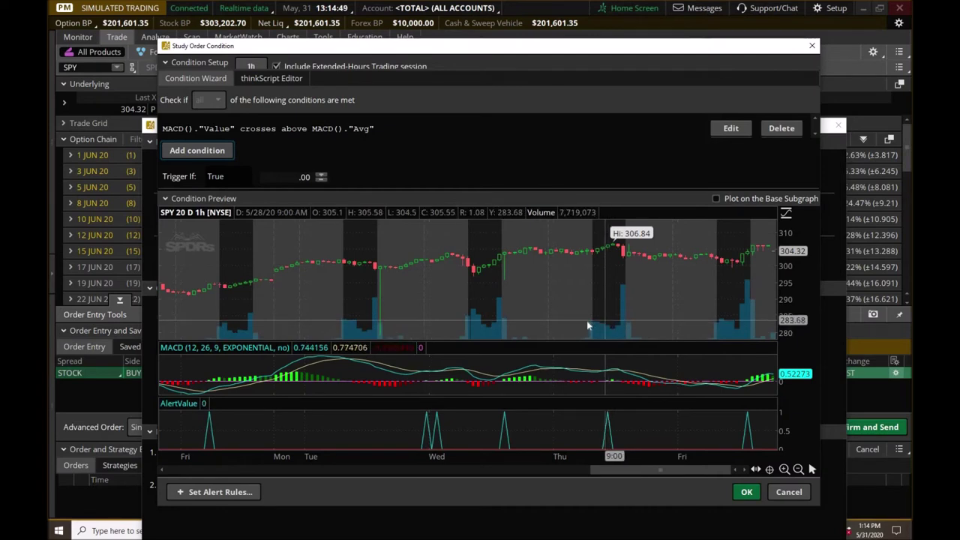
# Examine the MACD crossovers and alert signals in the condition preview, and review the condition's plot settings without changing them.
pyautogui.scroll(5, 788, 316)
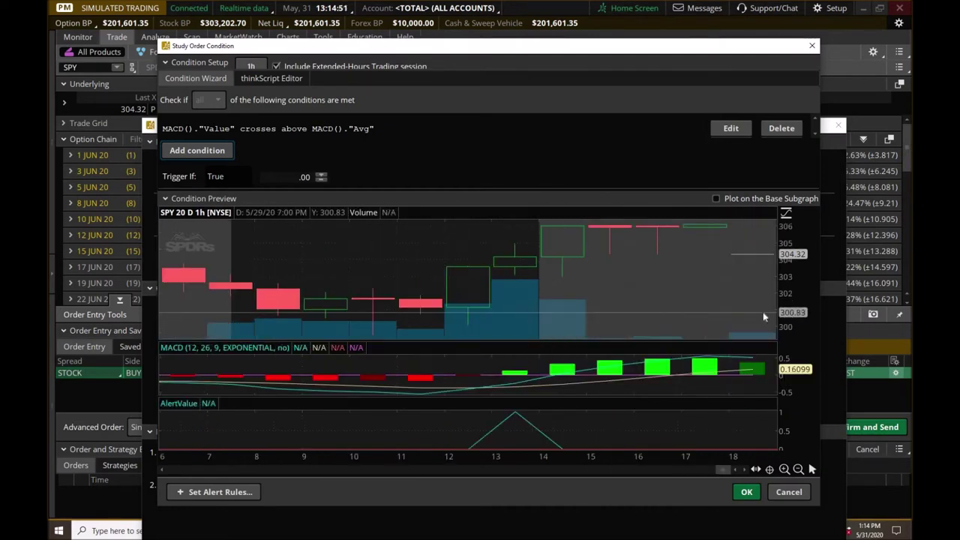
pyautogui.click(797, 469)
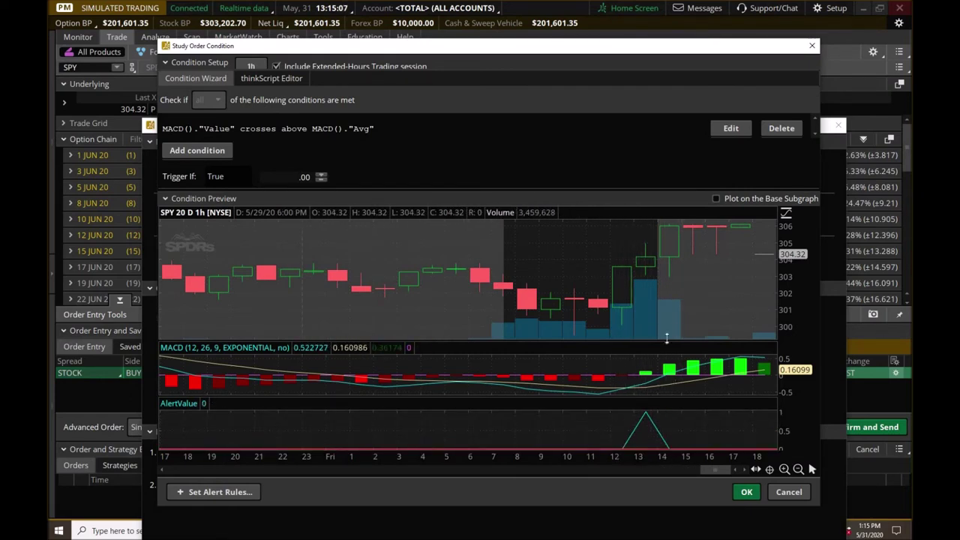
pyautogui.scroll(5, 663, 315)
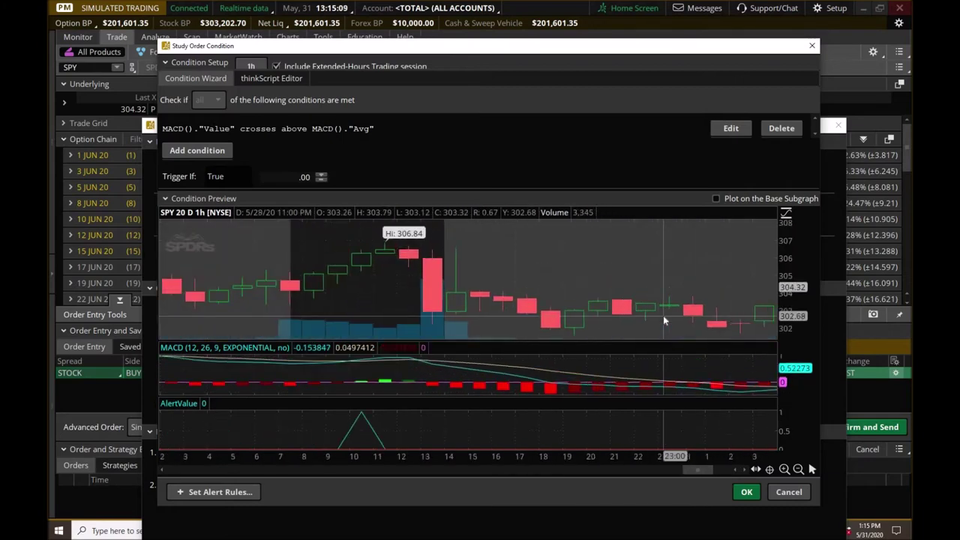
pyautogui.click(418, 291)
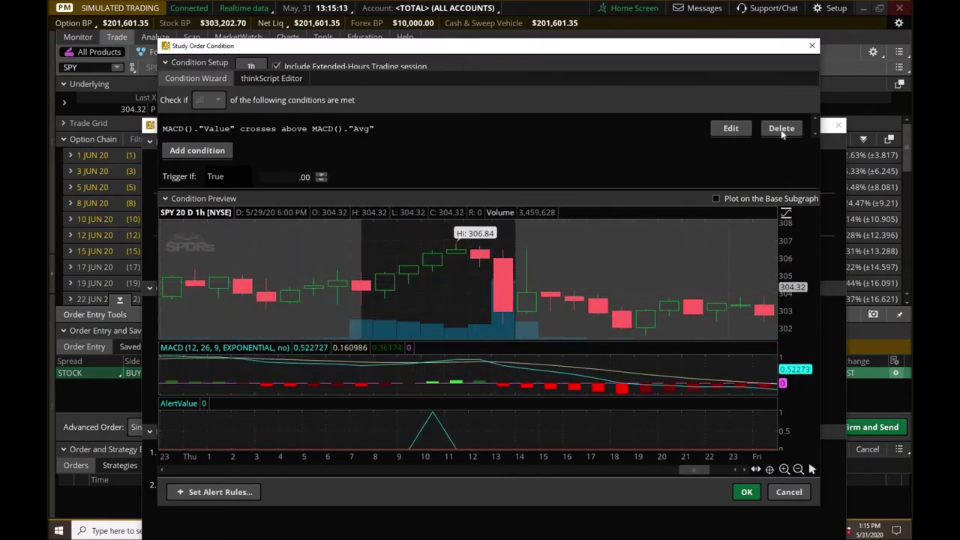
pyautogui.click(734, 130)
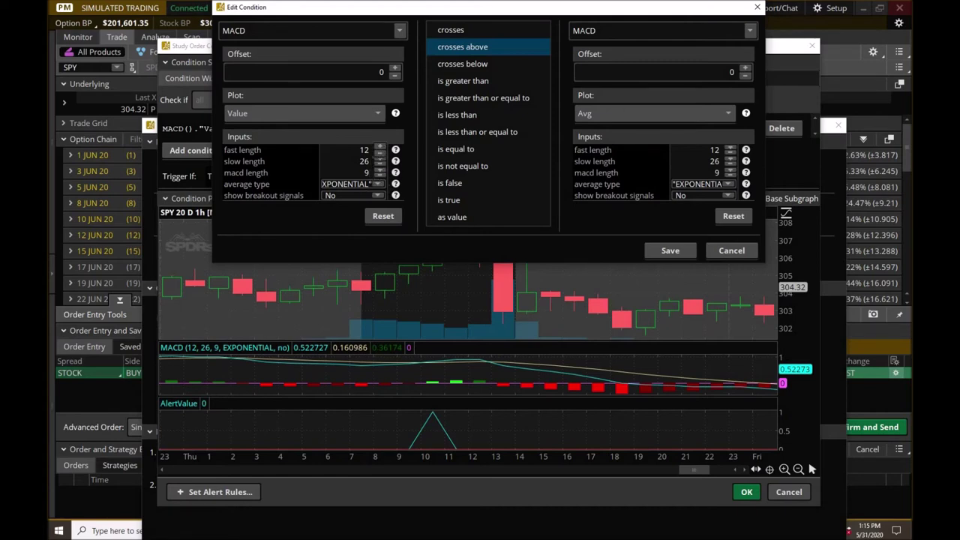
pyautogui.click(378, 114)
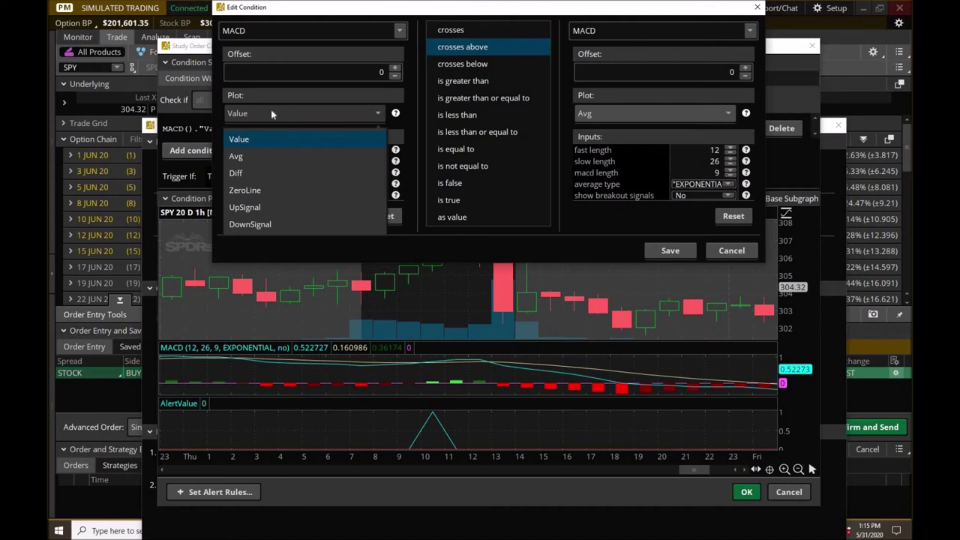
pyautogui.click(412, 51)
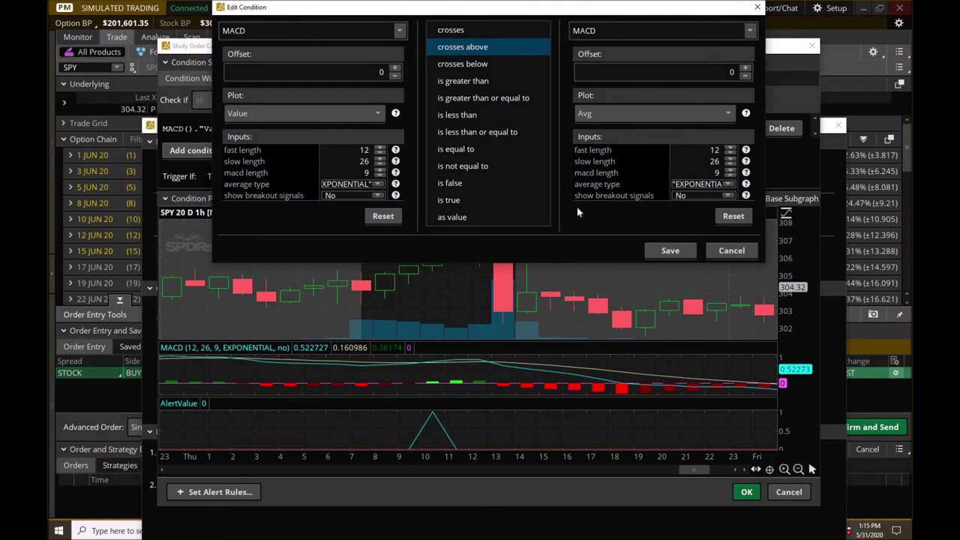
pyautogui.click(719, 252)
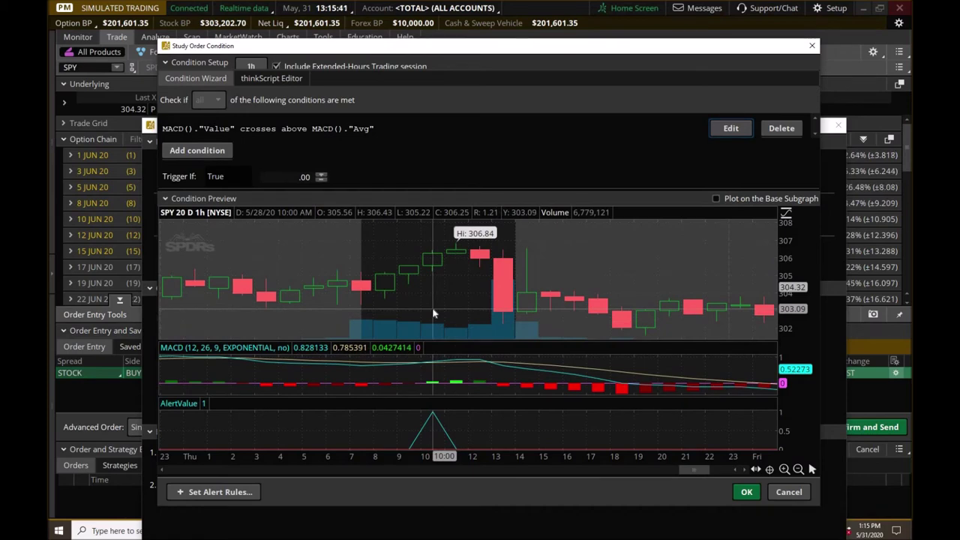
# Accept the MACD study condition and save the order rules, keeping MARKET as the price rule.
pyautogui.click(746, 491)
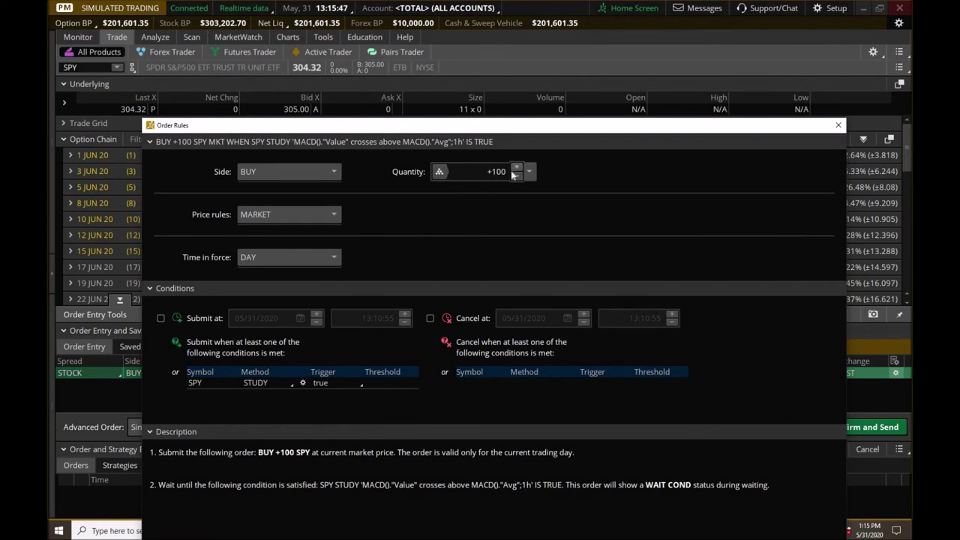
pyautogui.click(283, 214)
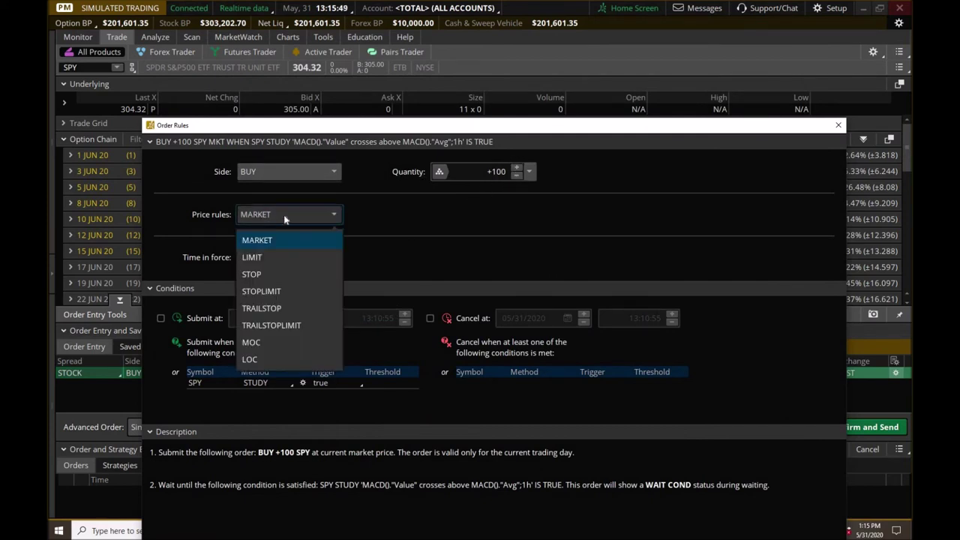
pyautogui.click(420, 222)
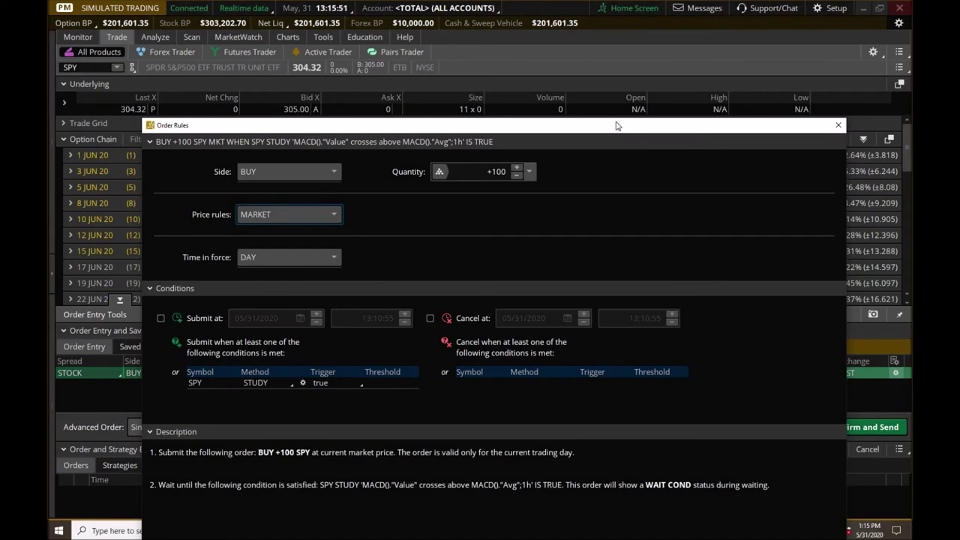
pyautogui.moveTo(617, 124); pyautogui.dragTo(609, 82)
pyautogui.click(757, 519)
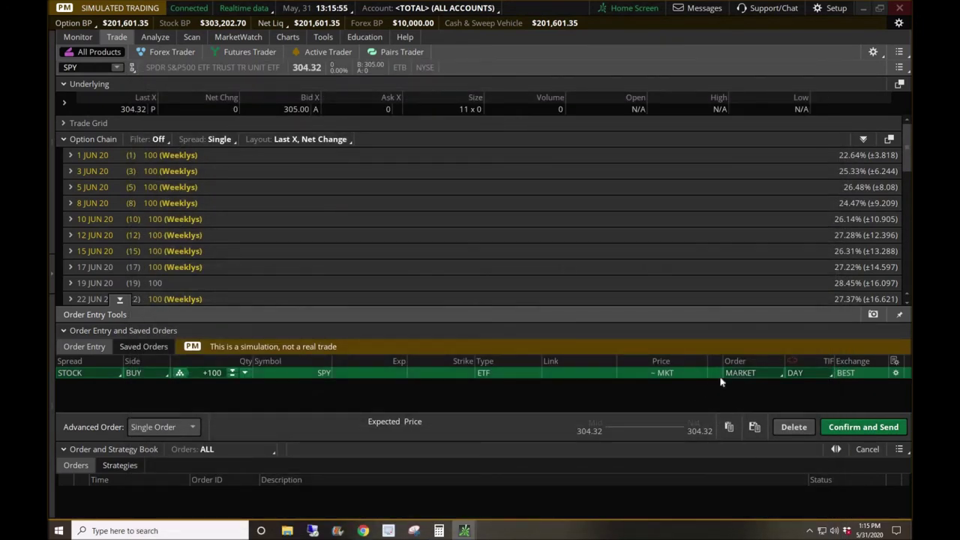
# Review the confirmation details of the SPY order and close them without sending the order.
pyautogui.click(860, 428)
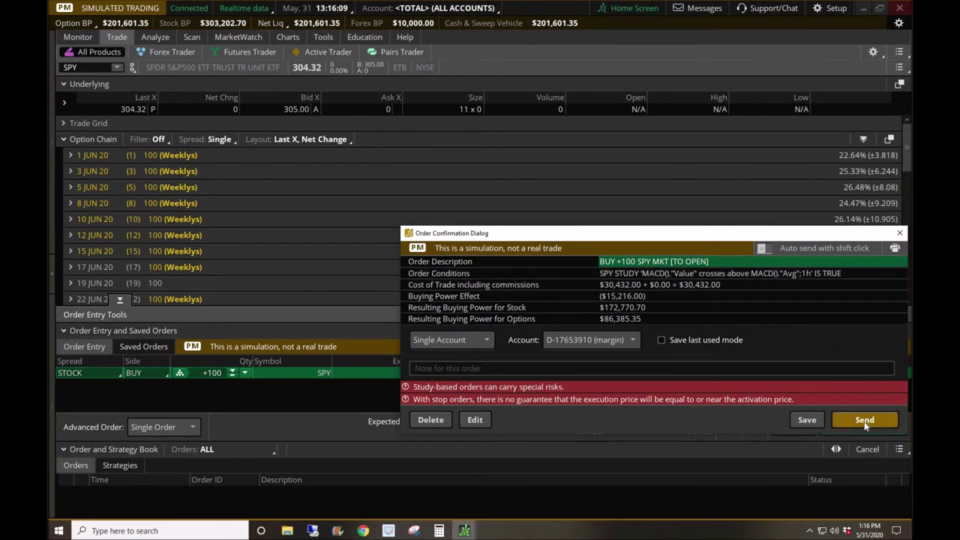
pyautogui.click(899, 235)
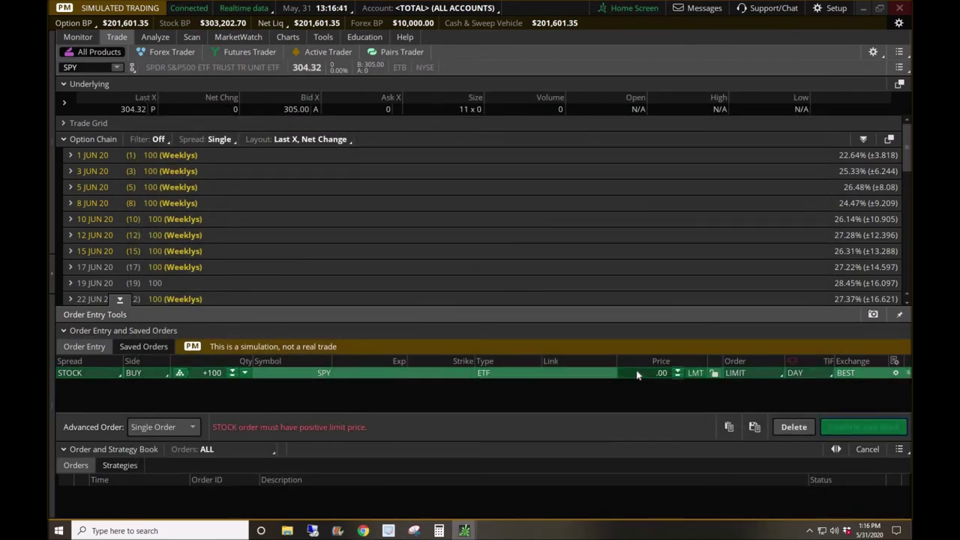
# In the order rules of the new SPY buy order, set the price rule to MARKET and the time in force to DAY.
pyautogui.click(896, 373)
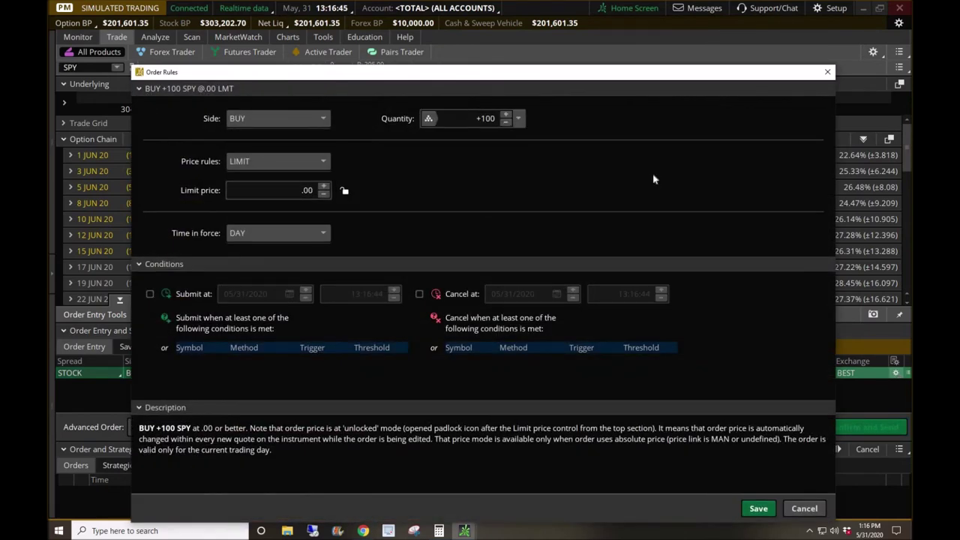
pyautogui.click(271, 162)
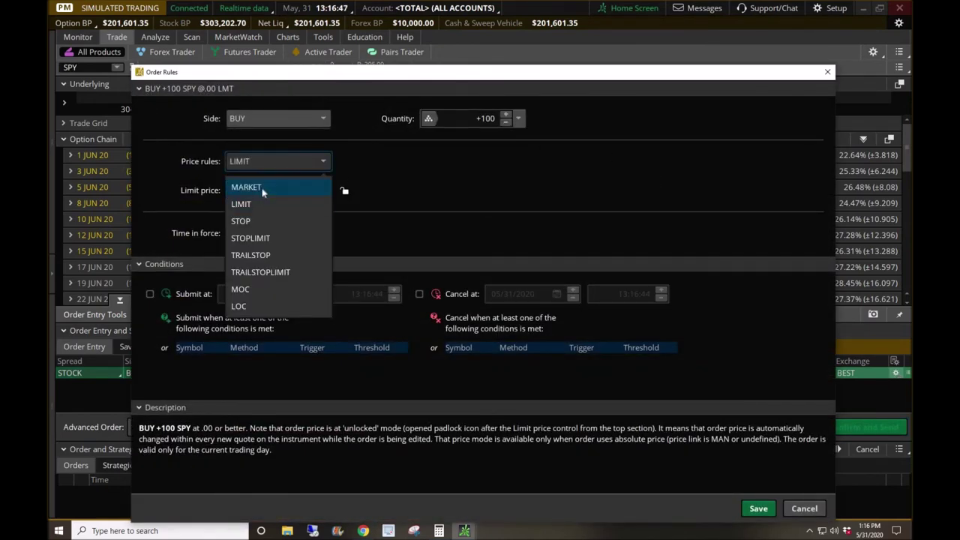
pyautogui.click(263, 192)
pyautogui.click(268, 201)
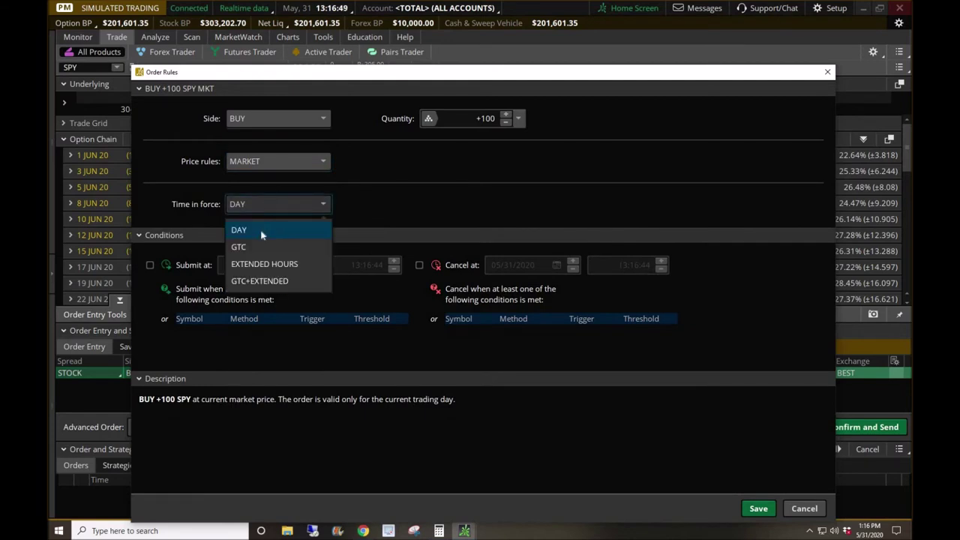
pyautogui.click(262, 231)
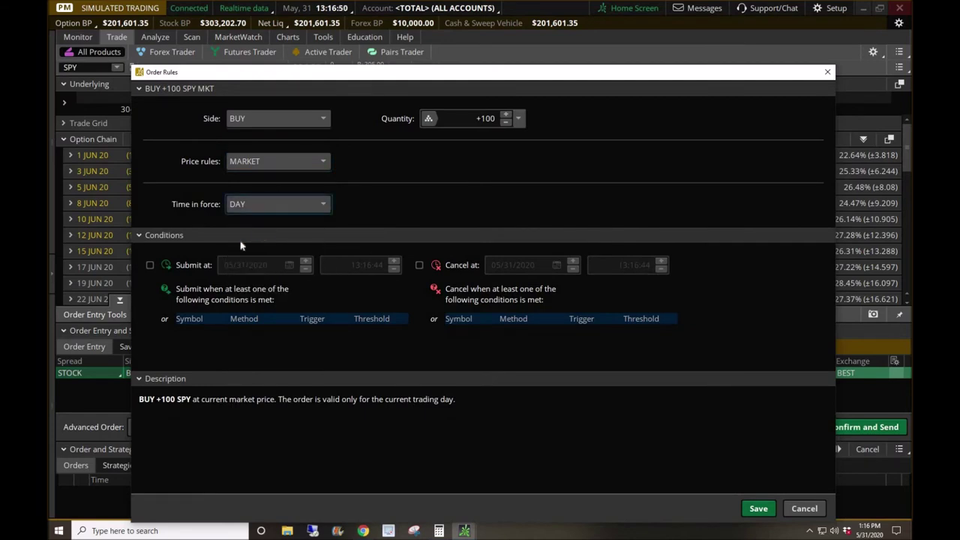
# Add a submit condition on SPY and open the study editor for its method.
pyautogui.click(209, 333)
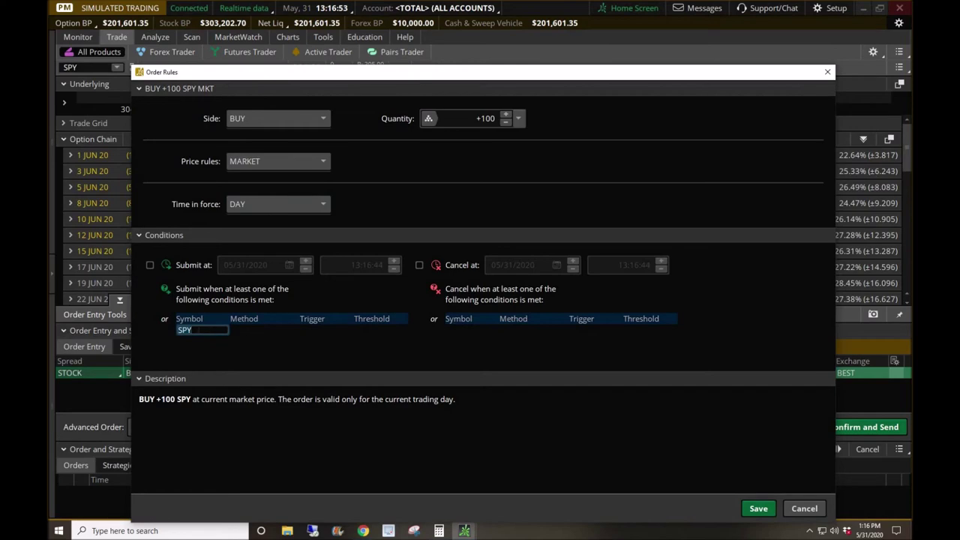
pyautogui.click(273, 332)
pyautogui.moveTo(277, 470)
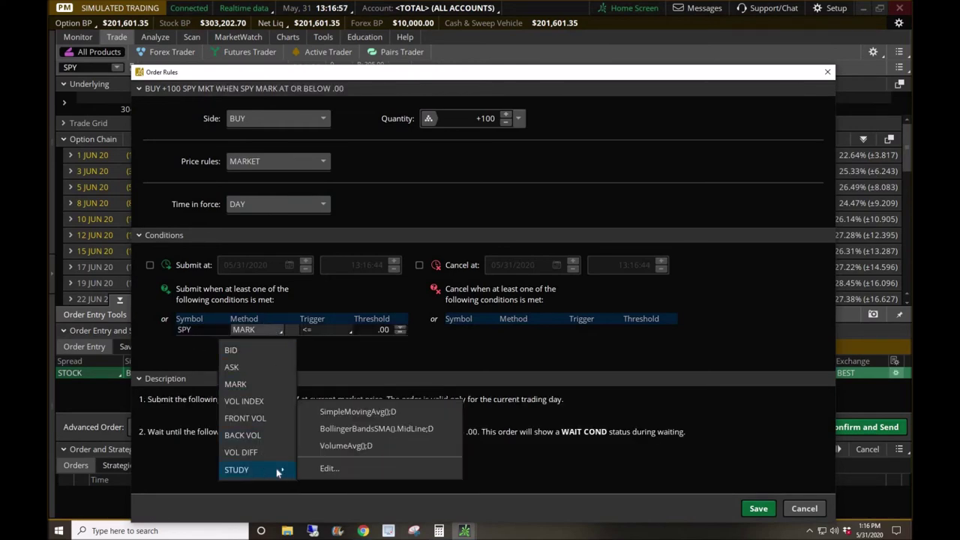
pyautogui.click(330, 469)
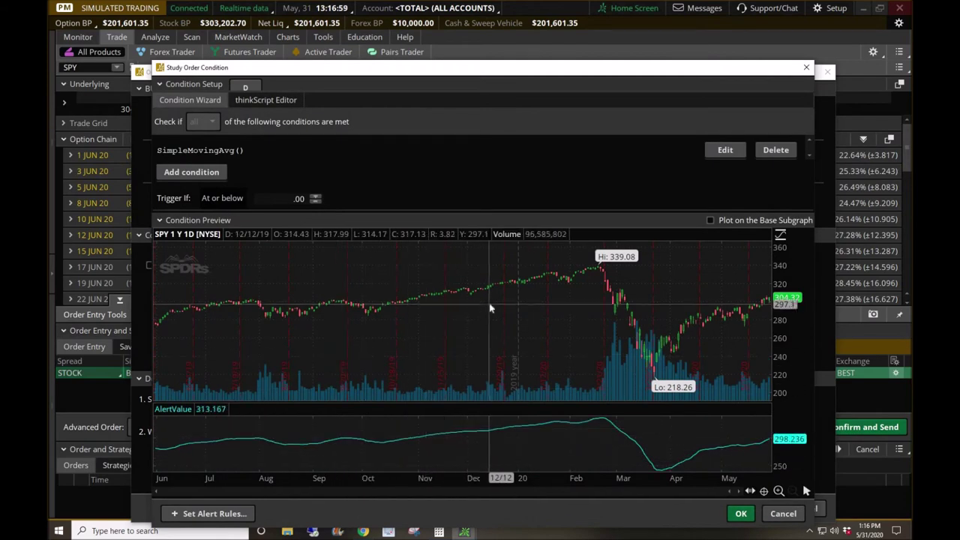
# Add the BollingerBands study to the condition preview chart and apply it.
pyautogui.rightClick(482, 320)
pyautogui.moveTo(525, 526)
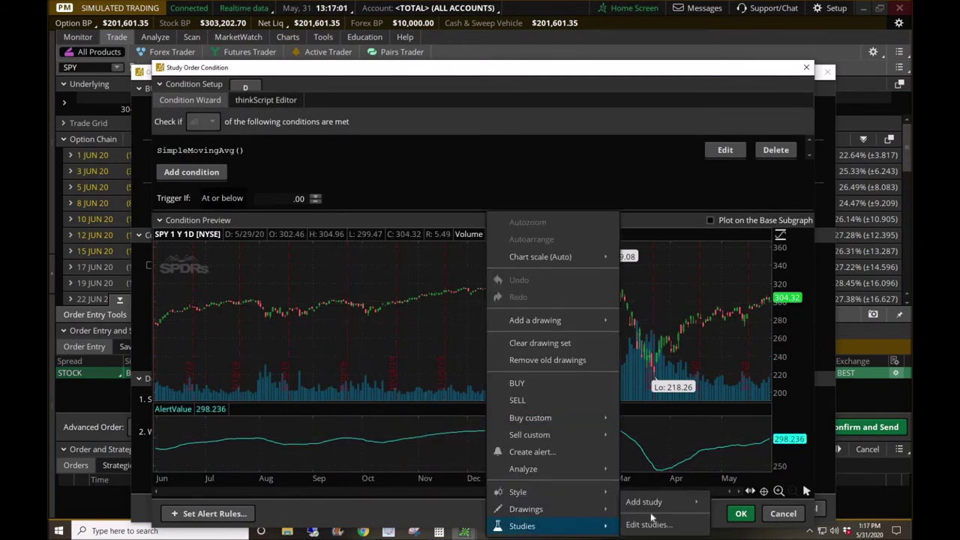
pyautogui.click(648, 525)
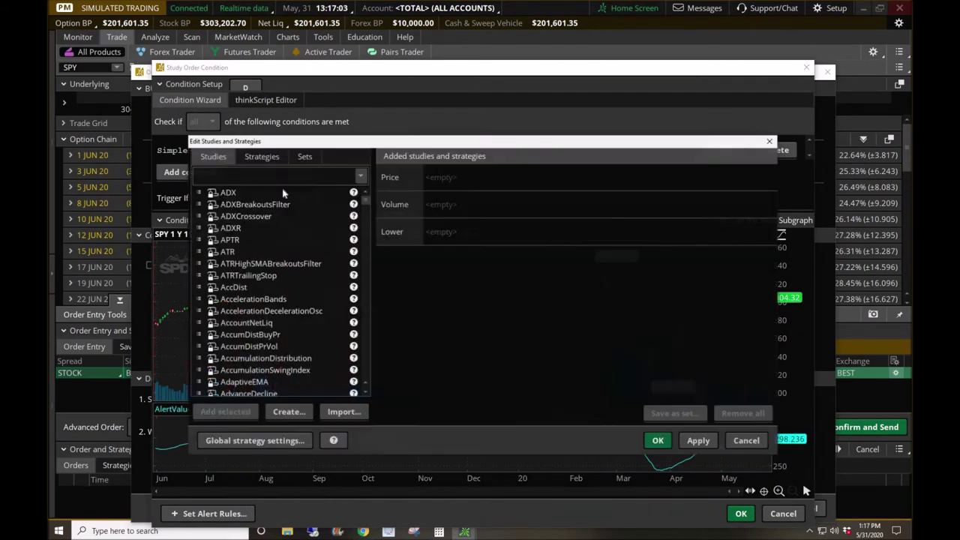
pyautogui.write('boll')
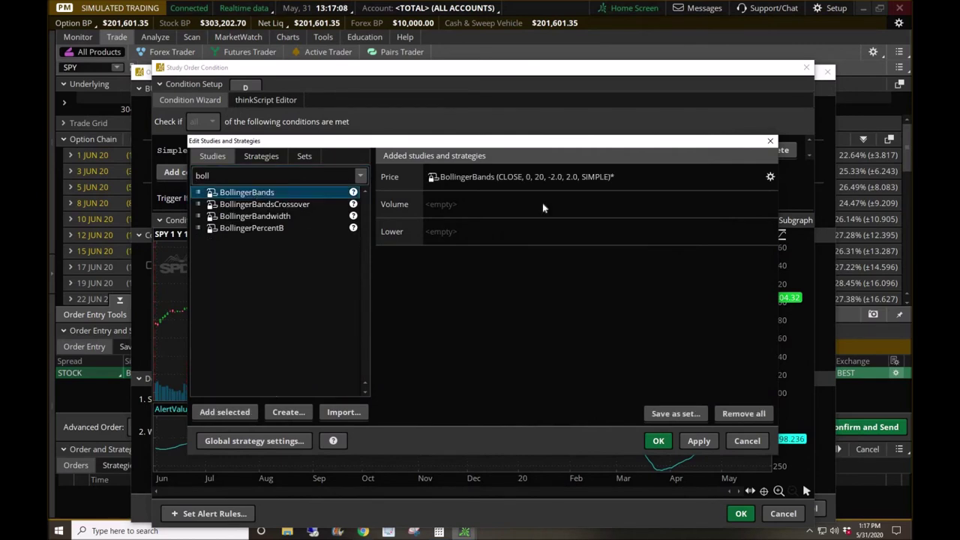
pyautogui.click(698, 440)
pyautogui.click(658, 440)
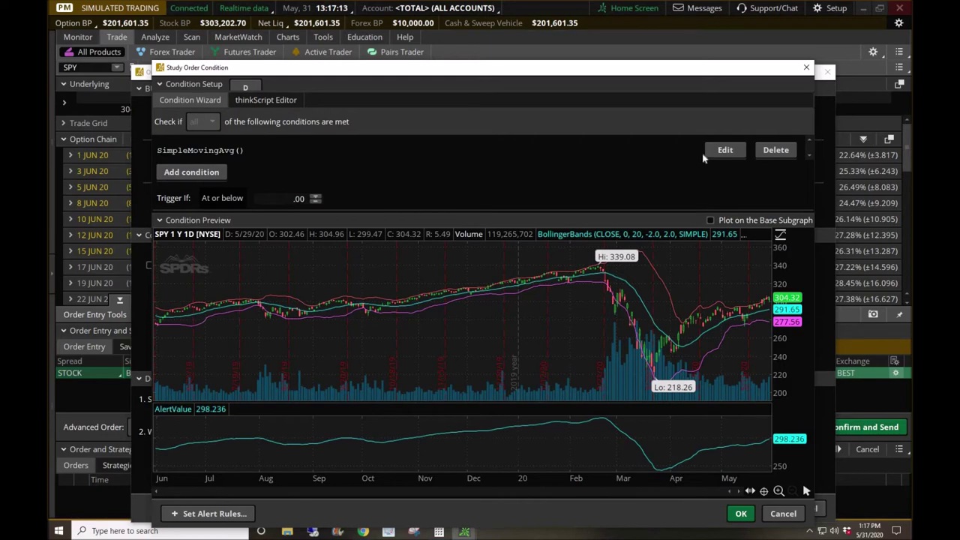
# Delete the default SimpleMovingAvg condition and set the aggregation period to 1 Hour.
pyautogui.click(777, 151)
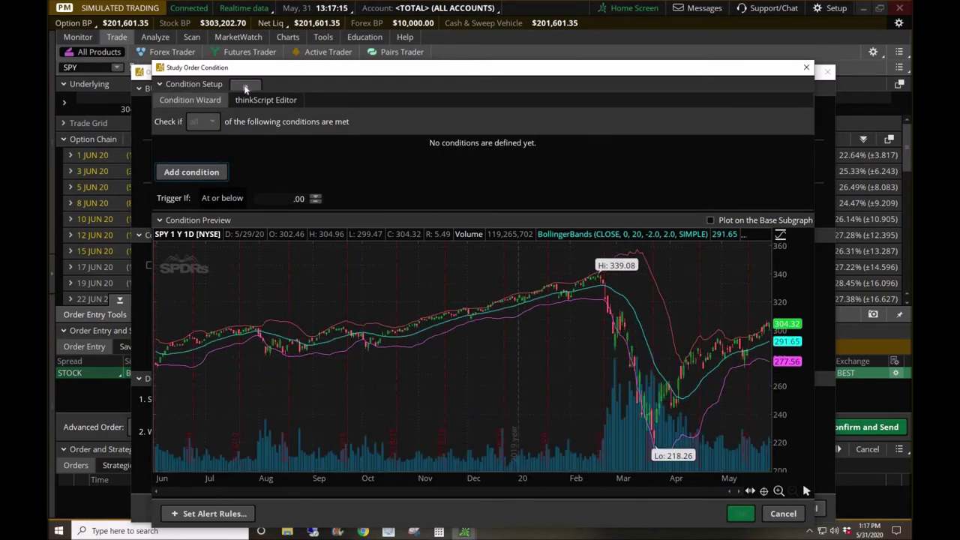
pyautogui.click(245, 87)
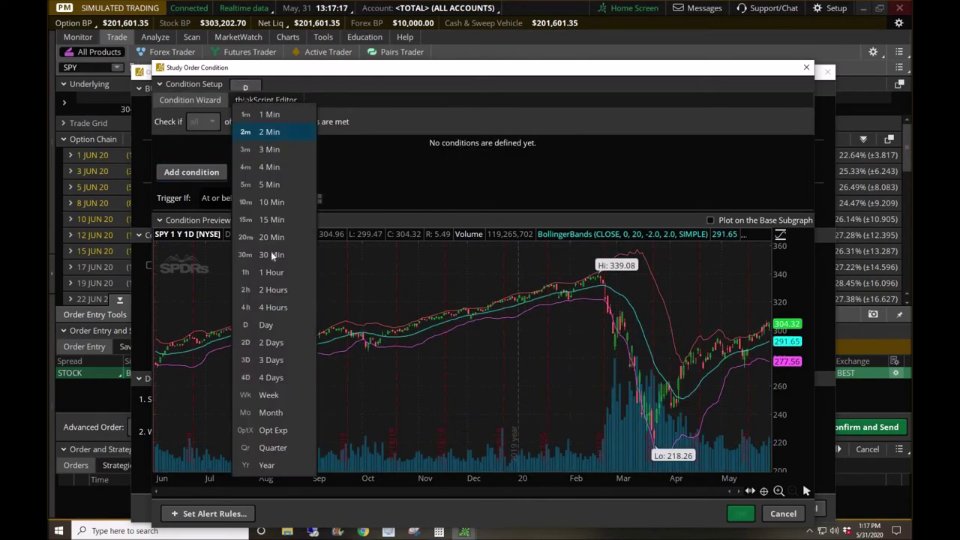
pyautogui.click(271, 274)
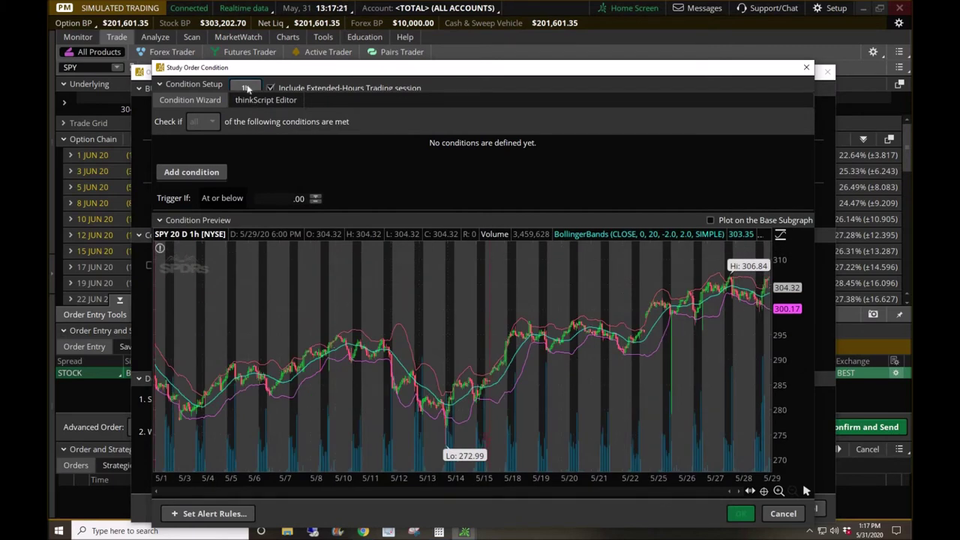
pyautogui.click(247, 89)
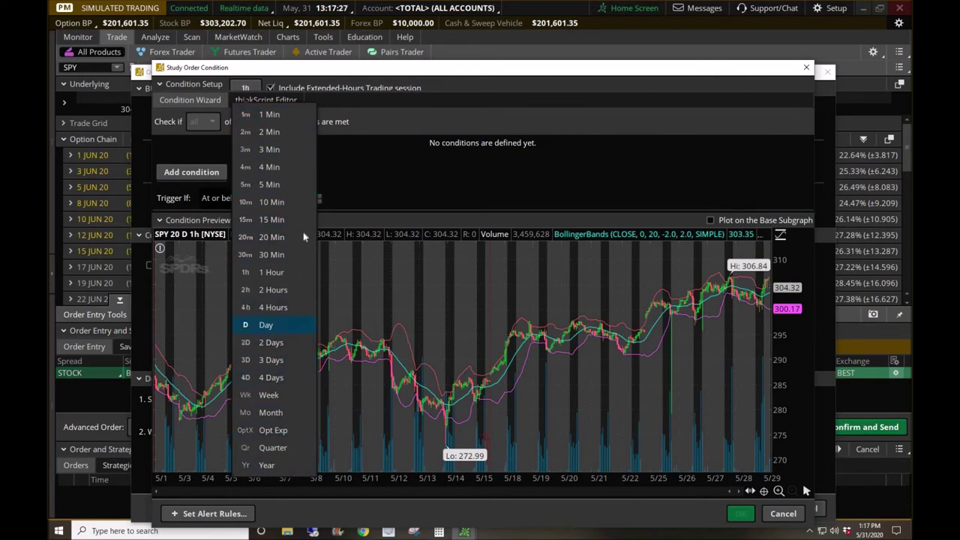
pyautogui.click(464, 100)
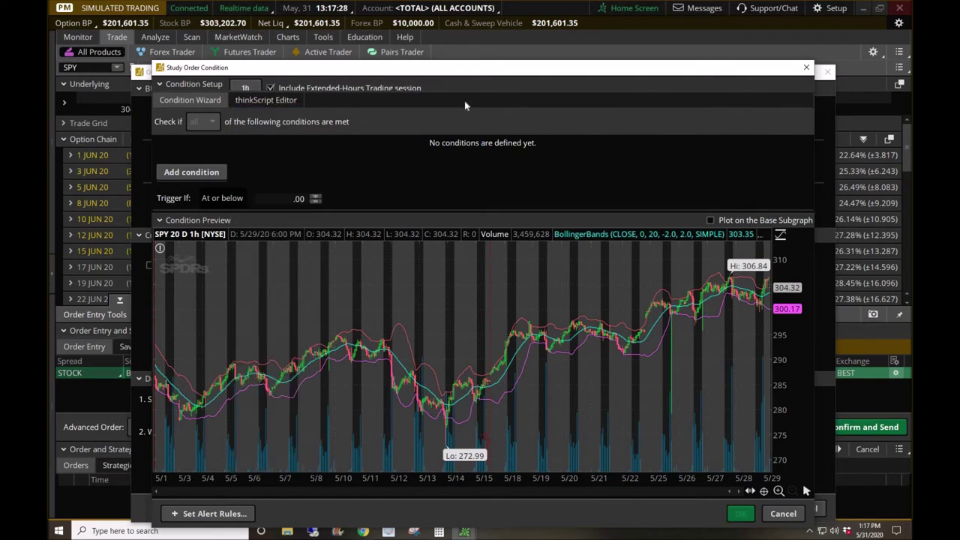
pyautogui.click(190, 174)
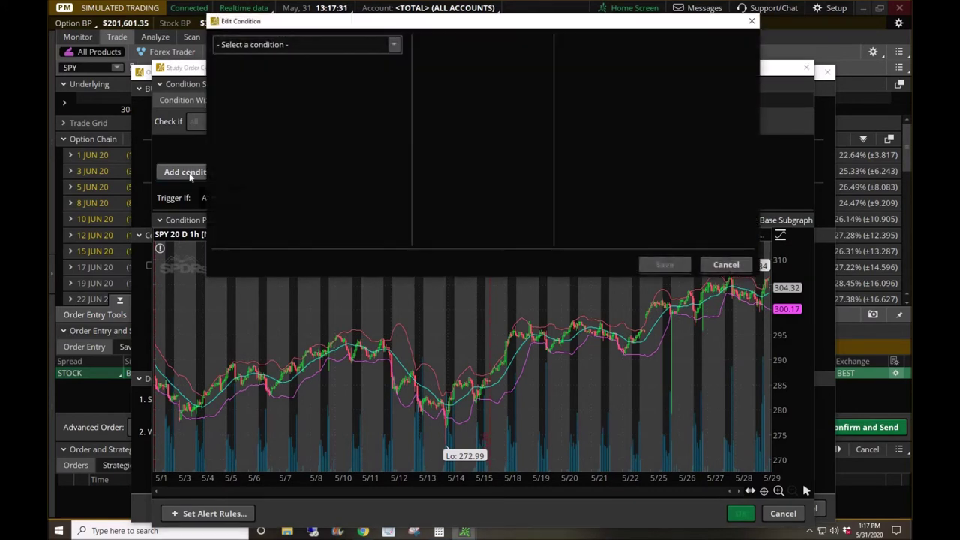
pyautogui.click(394, 45)
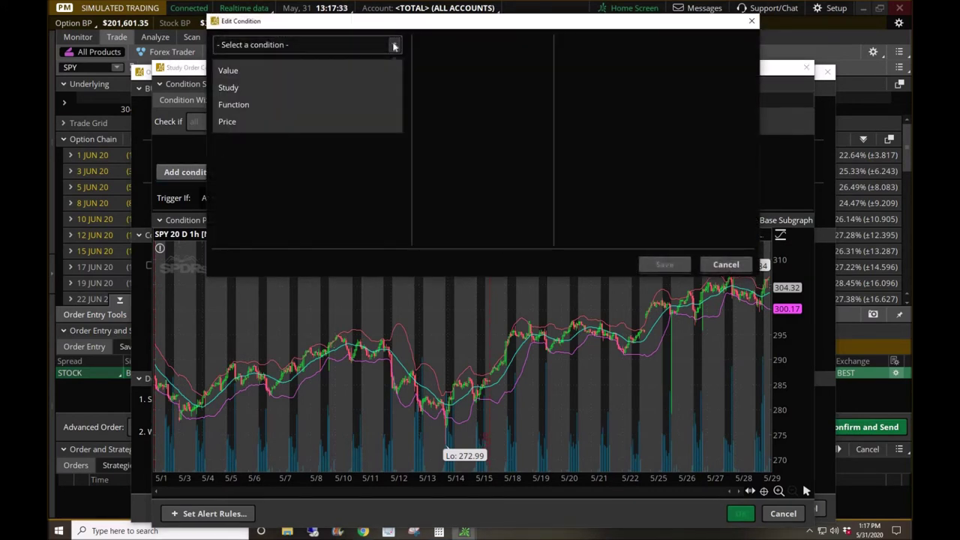
pyautogui.click(752, 22)
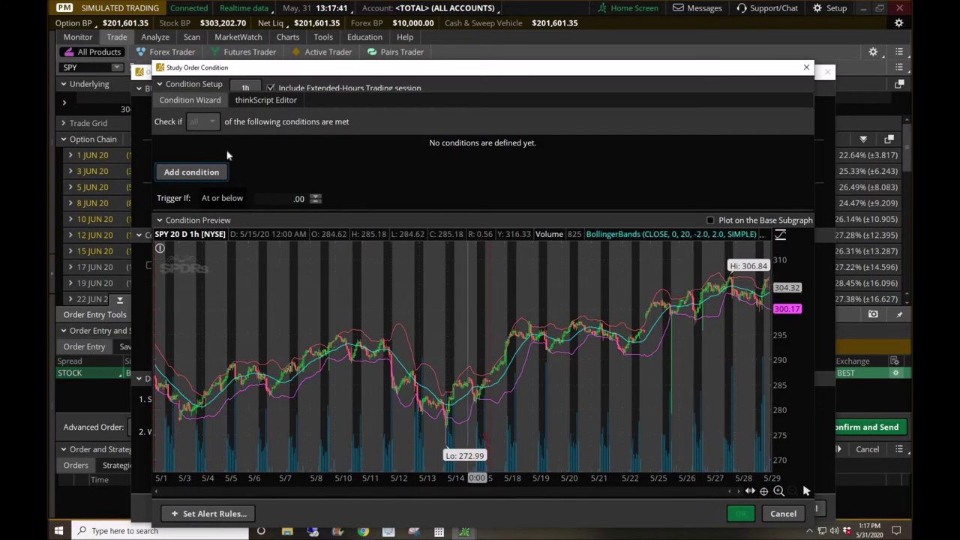
# Add a condition based on the close price and choose the crosses above operator.
pyautogui.click(197, 173)
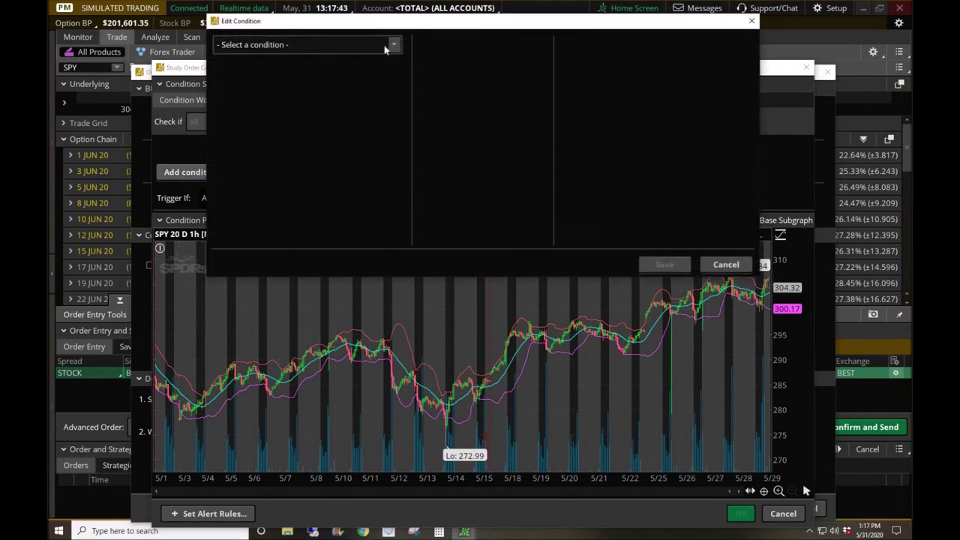
pyautogui.click(394, 44)
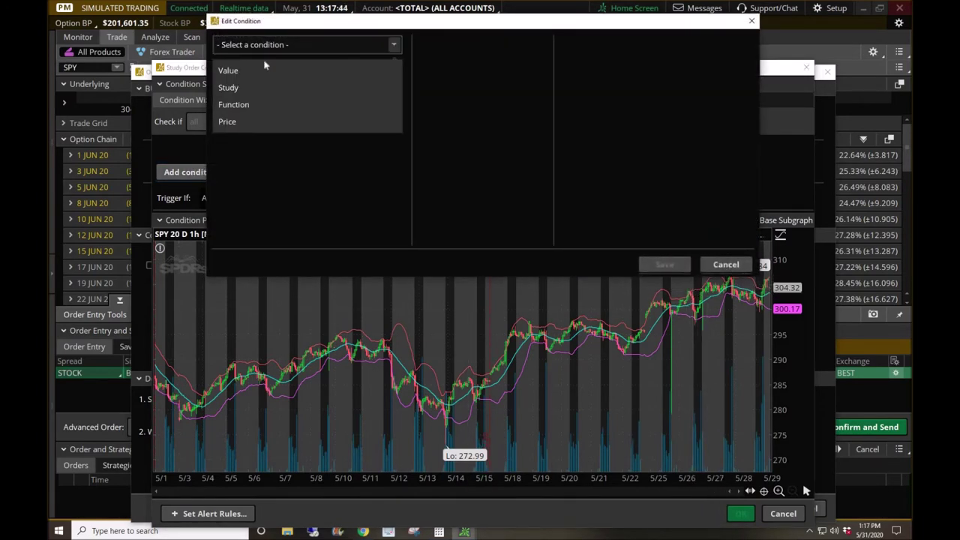
pyautogui.click(228, 122)
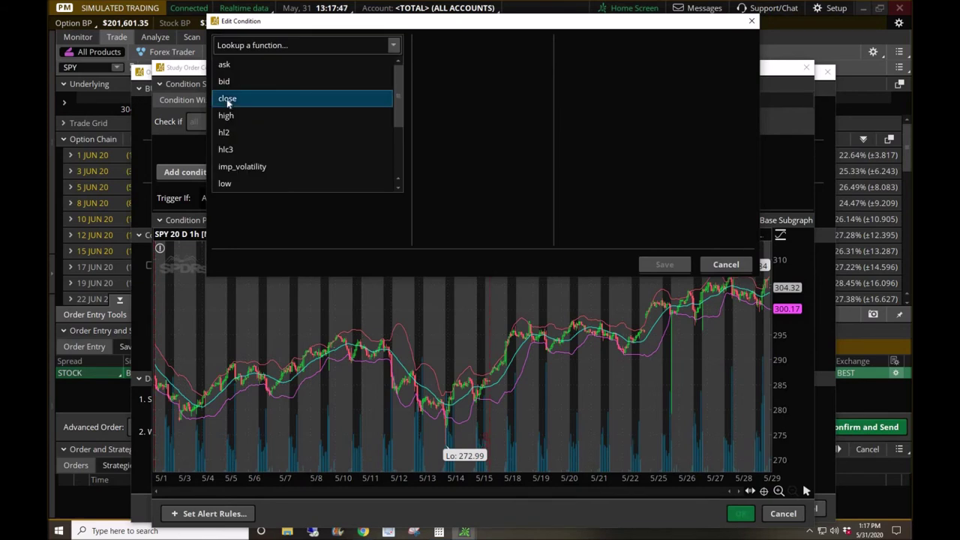
pyautogui.click(227, 99)
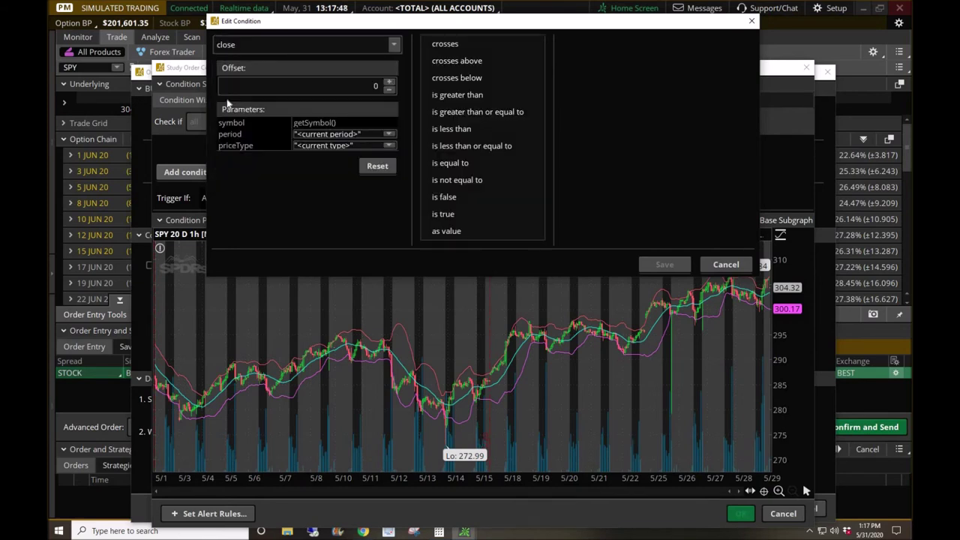
pyautogui.click(464, 63)
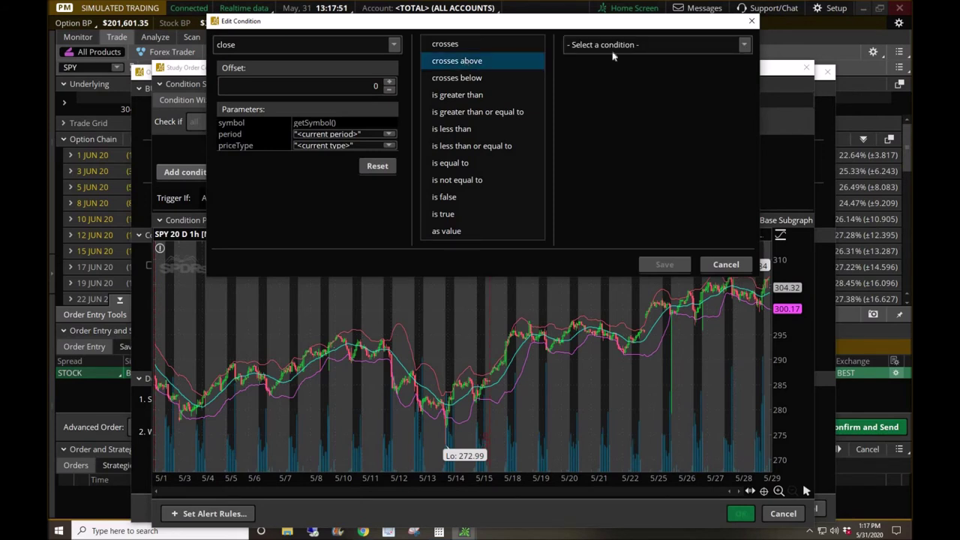
# Compare the close against the BollingerBands study's UpperBand plot and save the condition.
pyautogui.click(726, 48)
pyautogui.click(578, 91)
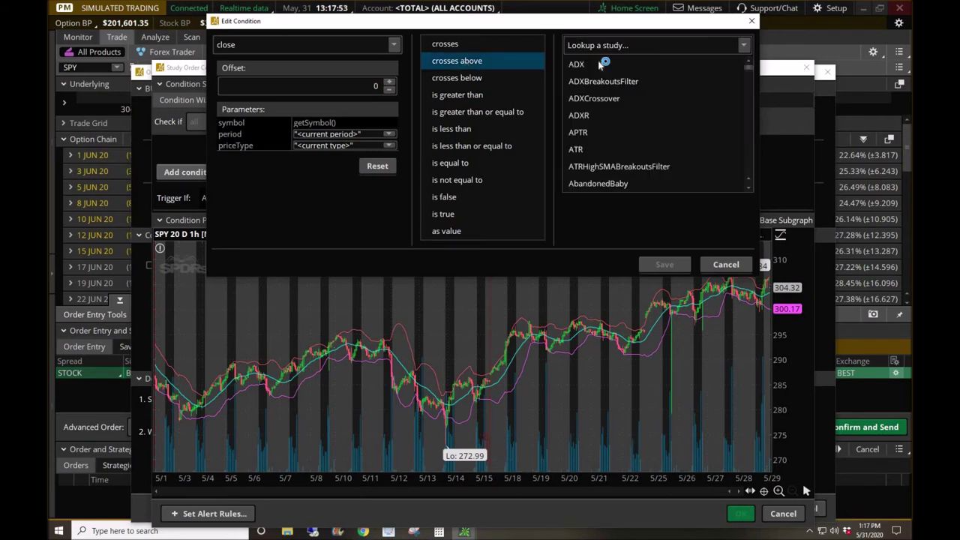
pyautogui.click(614, 43)
pyautogui.write('boll')
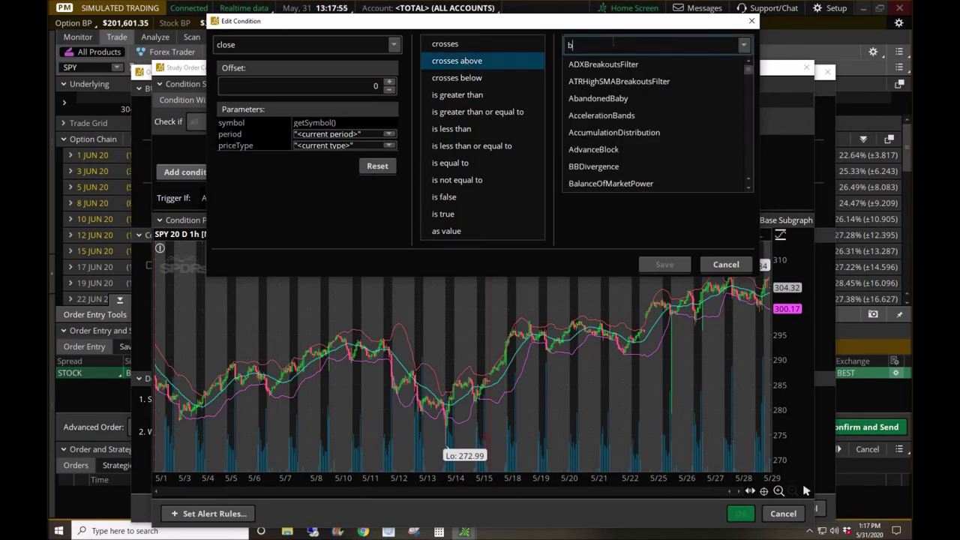
pyautogui.click(612, 66)
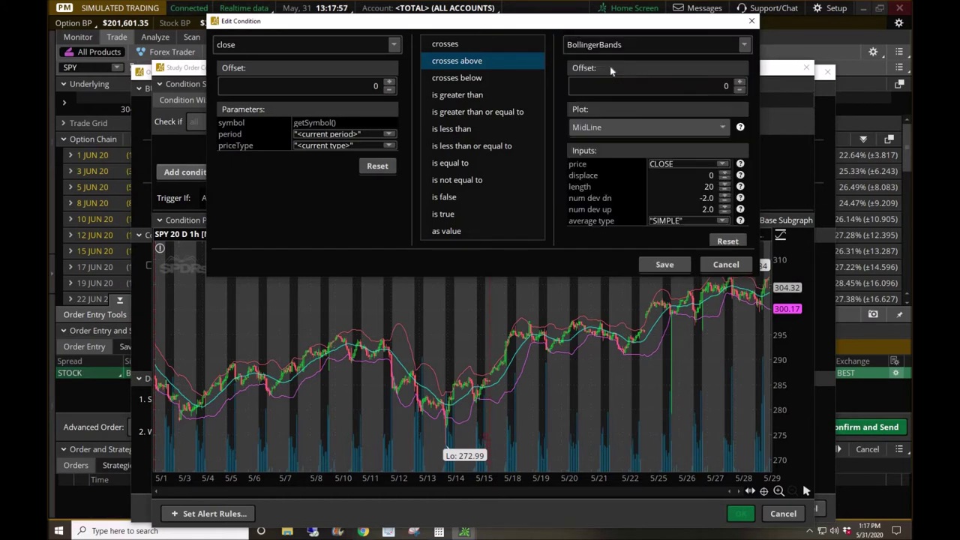
pyautogui.click(611, 129)
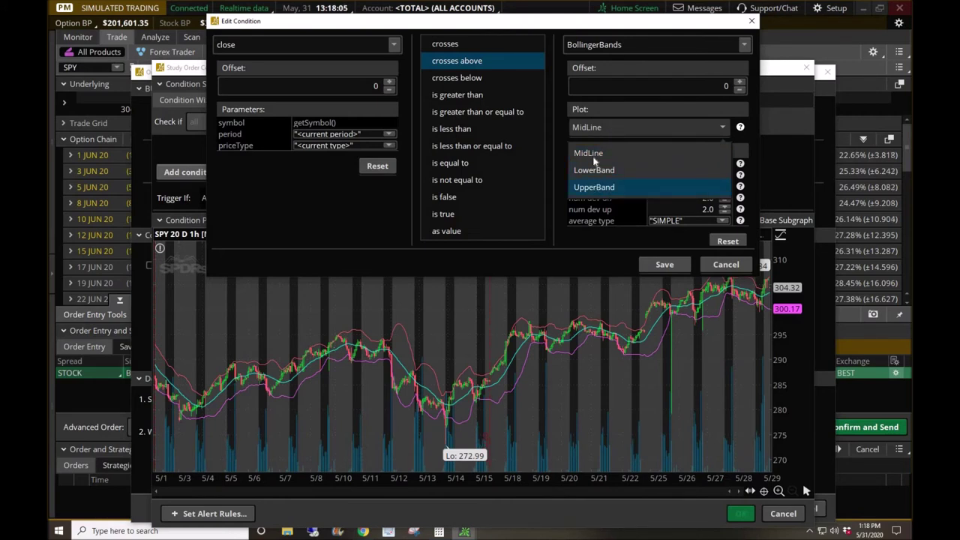
pyautogui.click(593, 187)
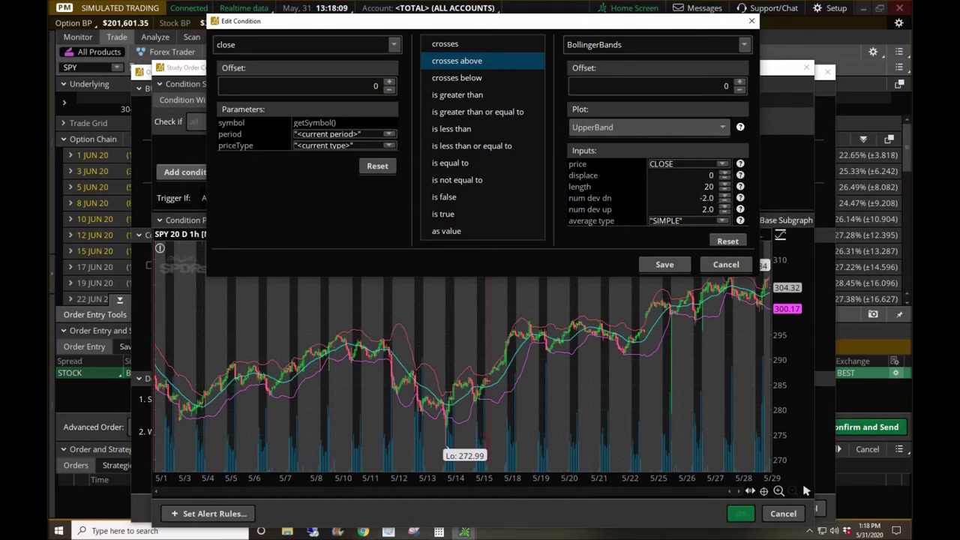
pyautogui.click(665, 267)
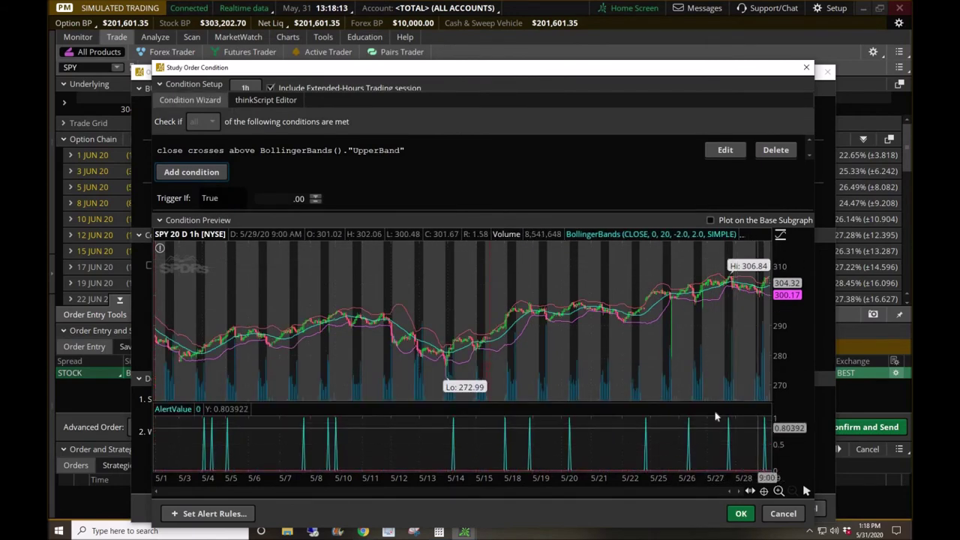
# Inspect the recent alert triggers in the condition preview, and set the close price's offset to 1 in the saved condition.
pyautogui.scroll(5, 716, 352)
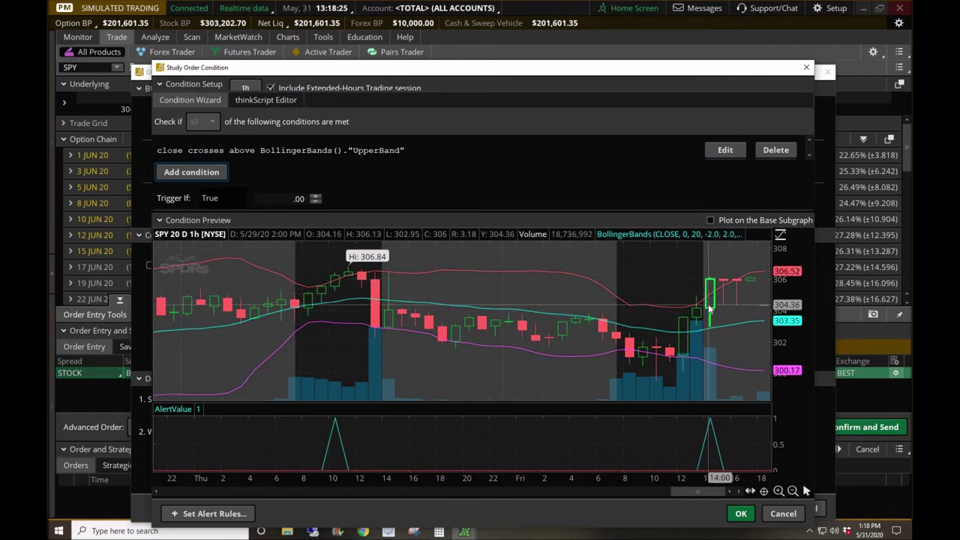
pyautogui.scroll(3, 525, 300)
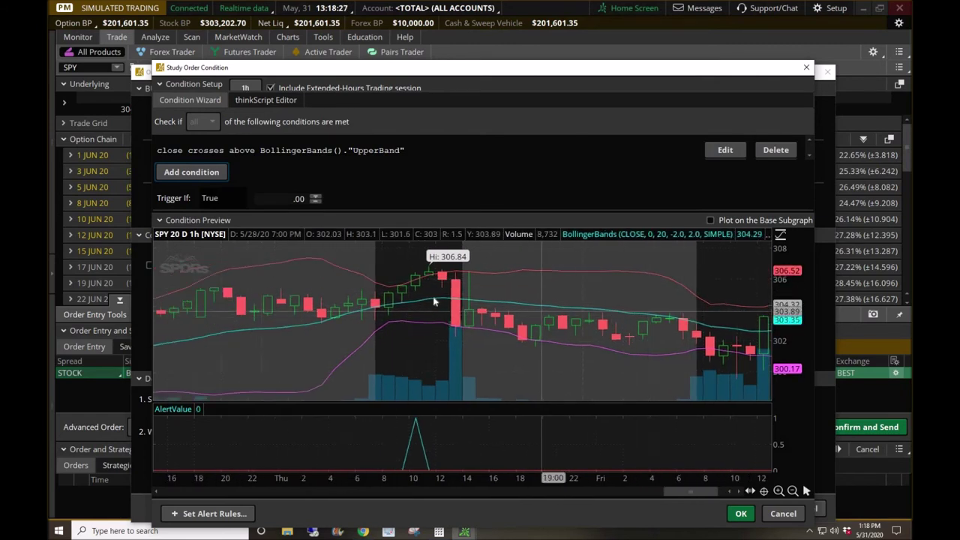
pyautogui.scroll(5, 414, 300)
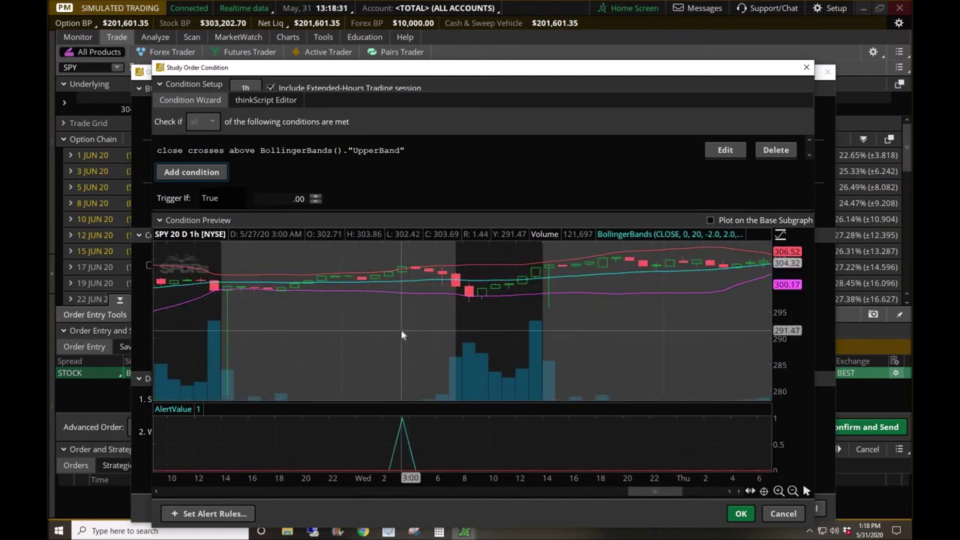
pyautogui.scroll(-6, 446, 324)
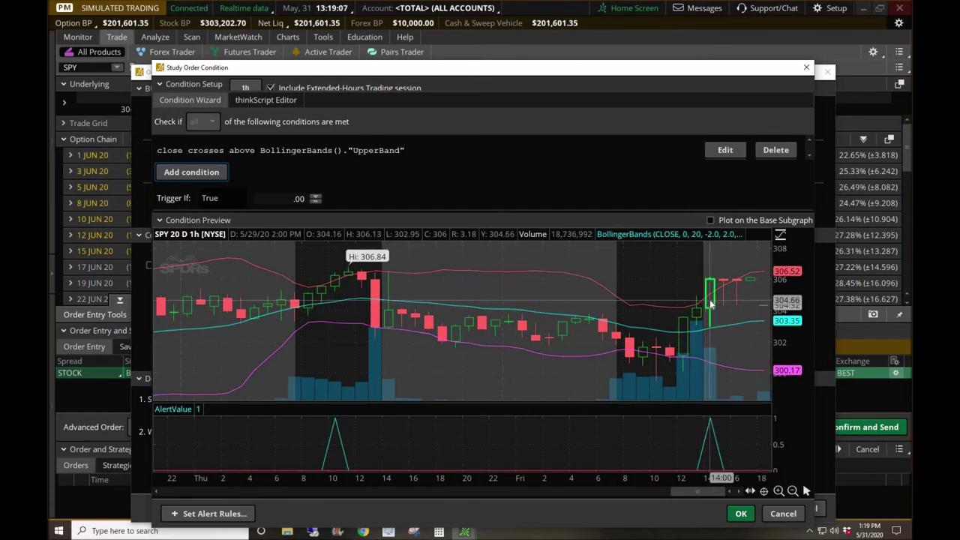
pyautogui.click(726, 150)
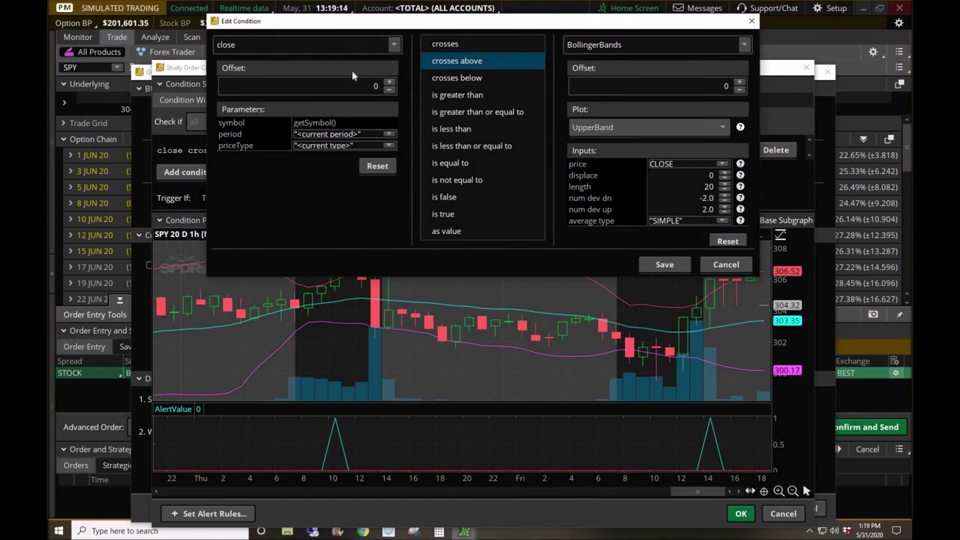
pyautogui.click(390, 82)
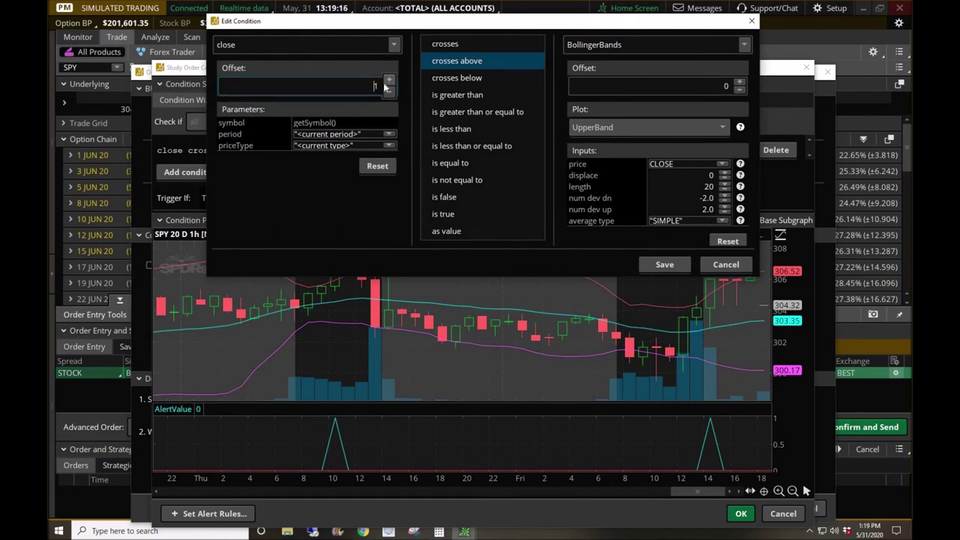
pyautogui.click(681, 267)
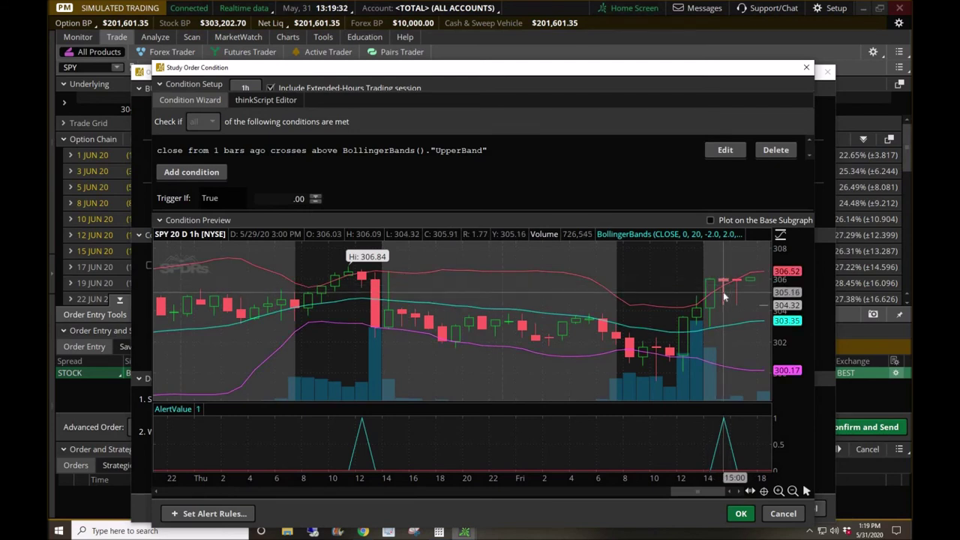
# Return the close price's offset to 0 and save the condition.
pyautogui.click(724, 150)
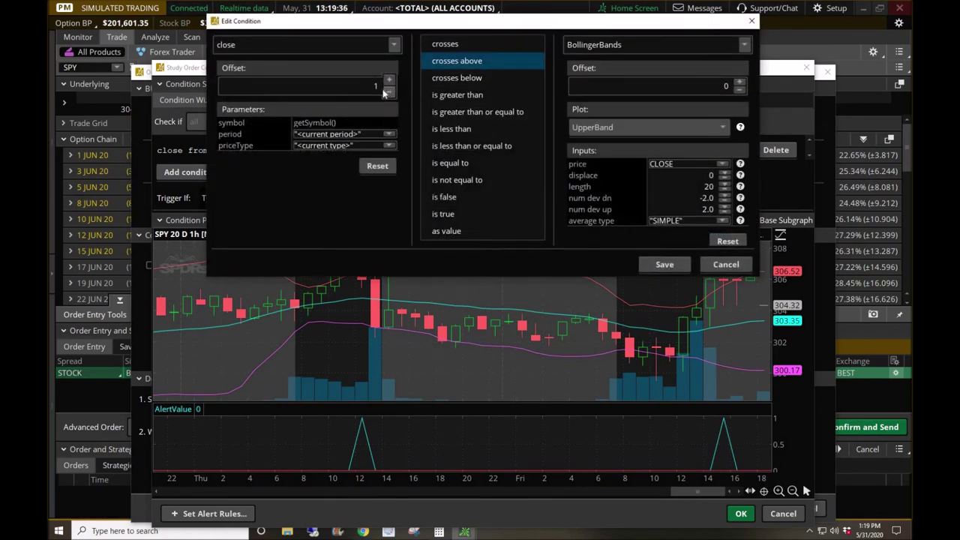
pyautogui.click(387, 91)
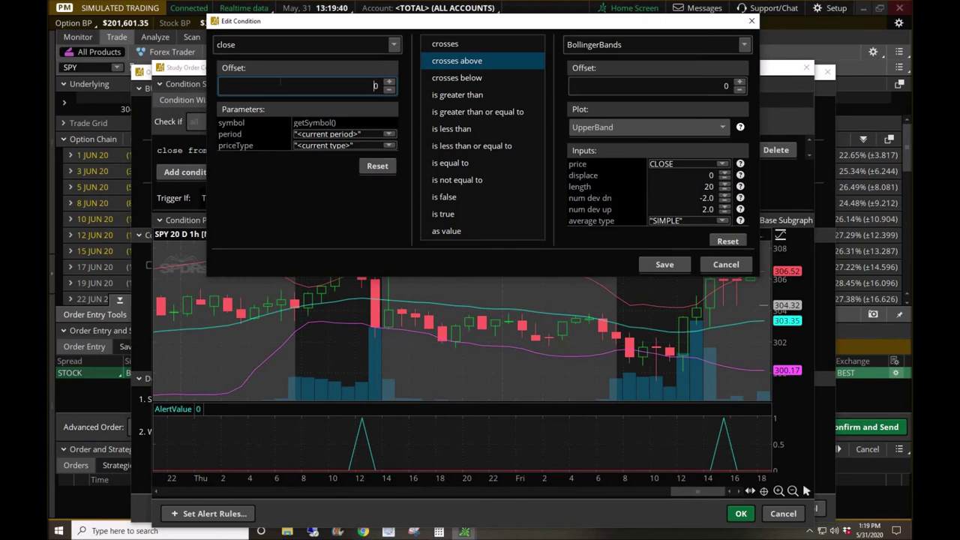
pyautogui.click(664, 264)
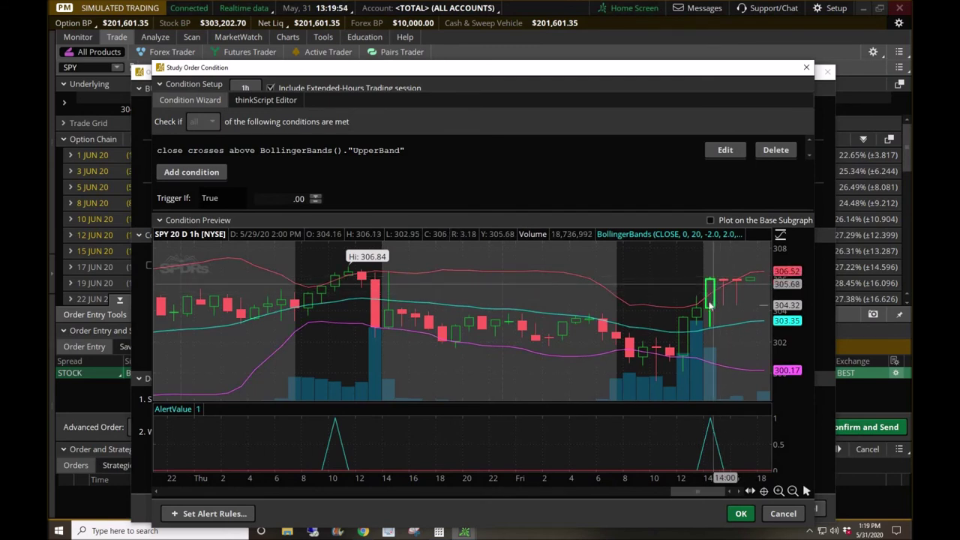
# Edit the Bollinger condition so the close uses an offset of 1 bar, and save it.
pyautogui.click(741, 154)
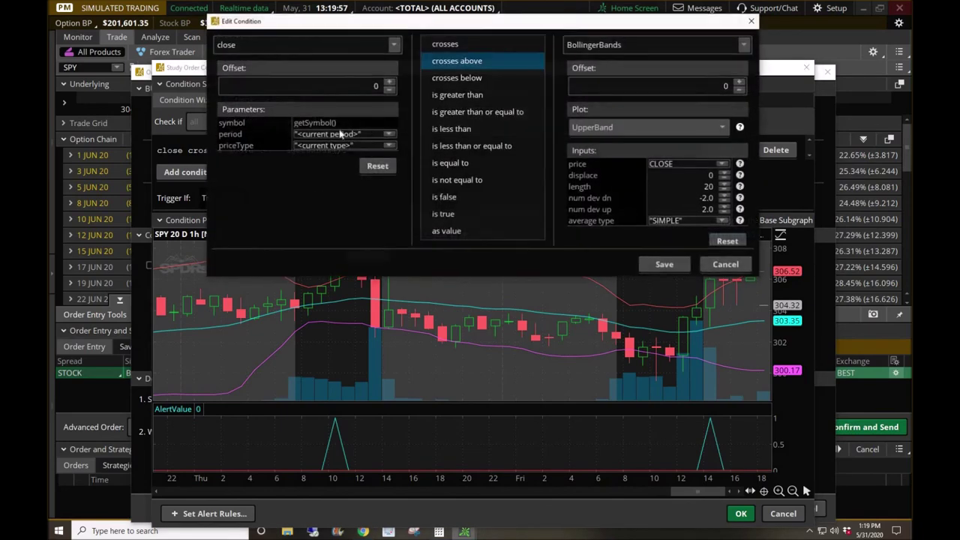
pyautogui.click(389, 81)
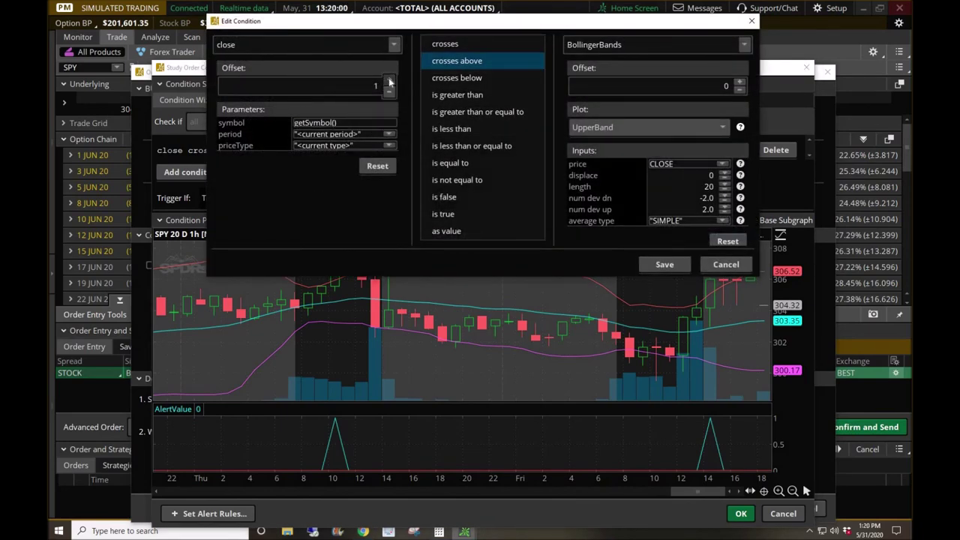
pyautogui.click(390, 81)
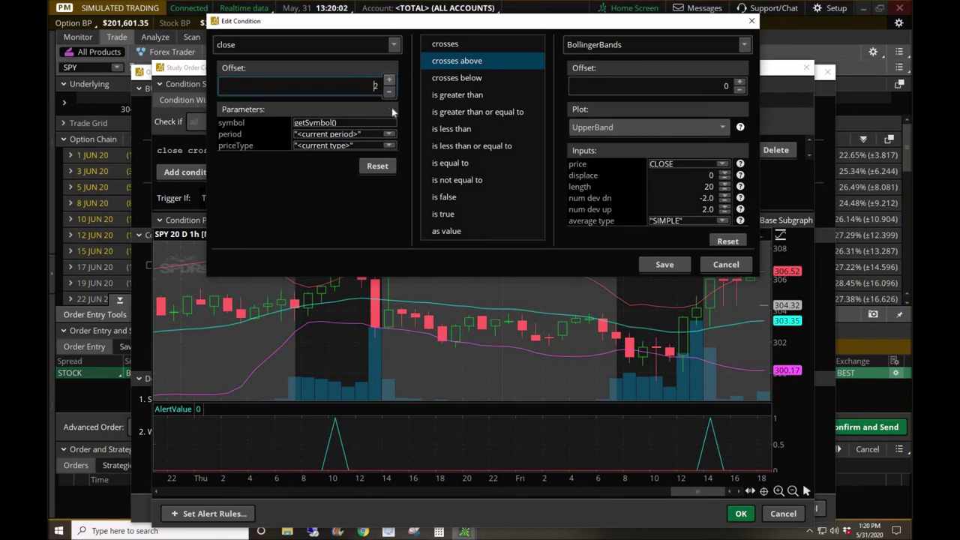
pyautogui.click(389, 90)
pyautogui.click(664, 264)
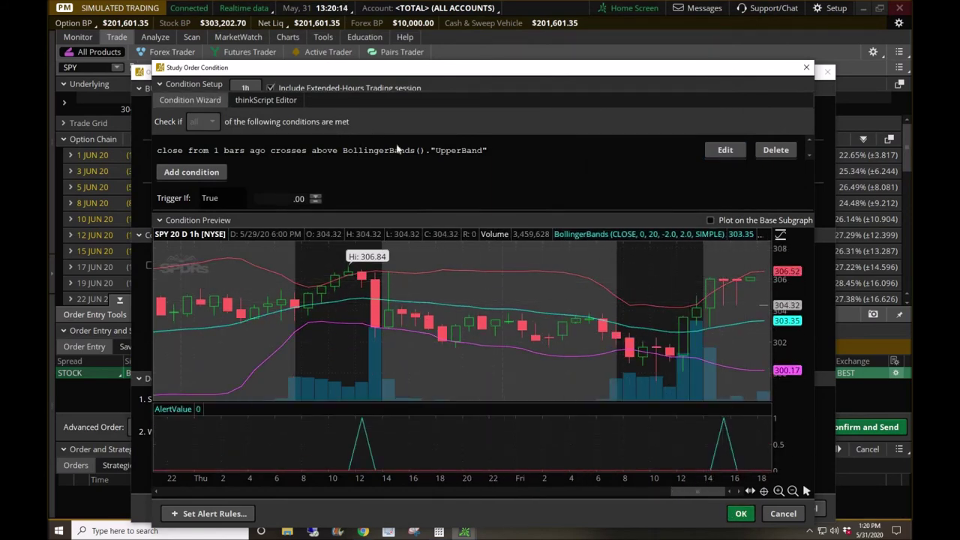
# Accept the study condition into the order rules, and save the conditional SPY buy order from its order confirmation.
pyautogui.click(742, 515)
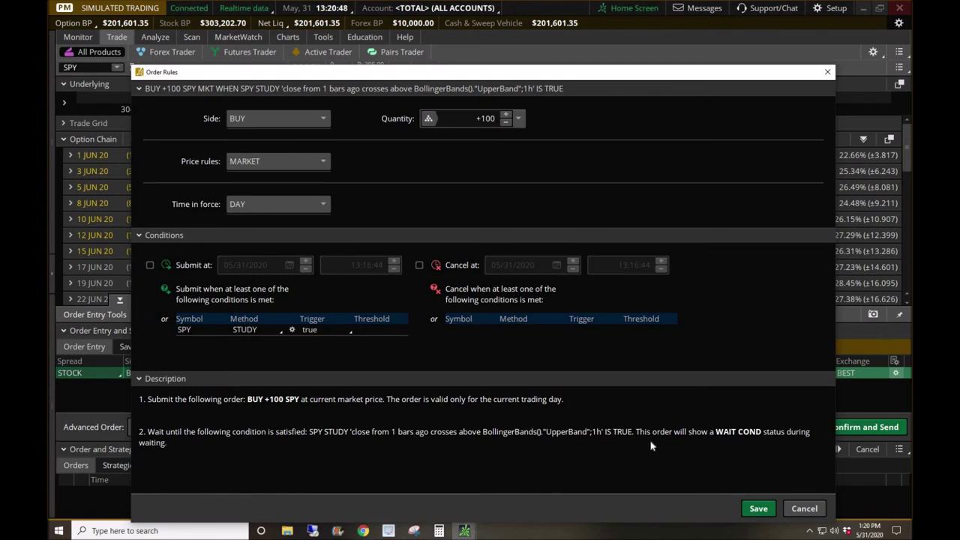
pyautogui.click(758, 509)
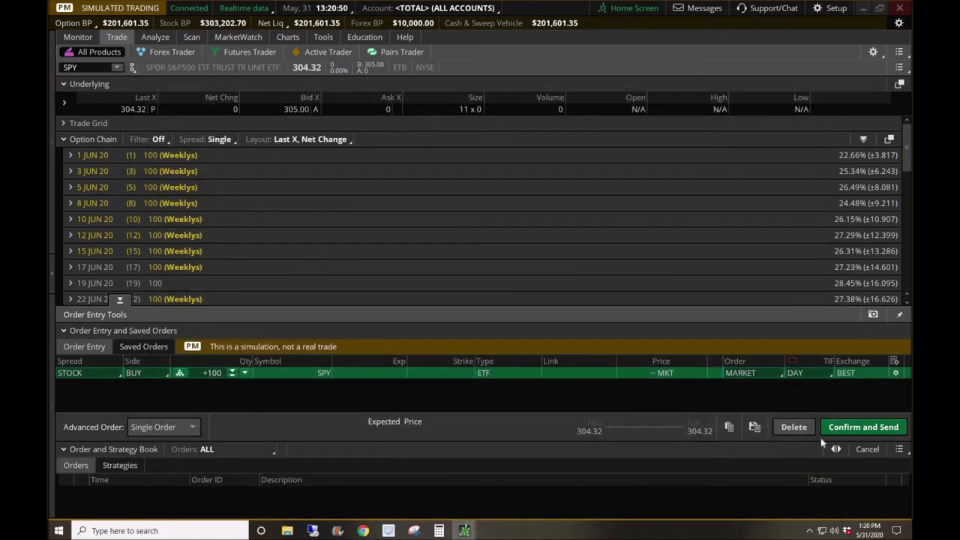
pyautogui.click(855, 428)
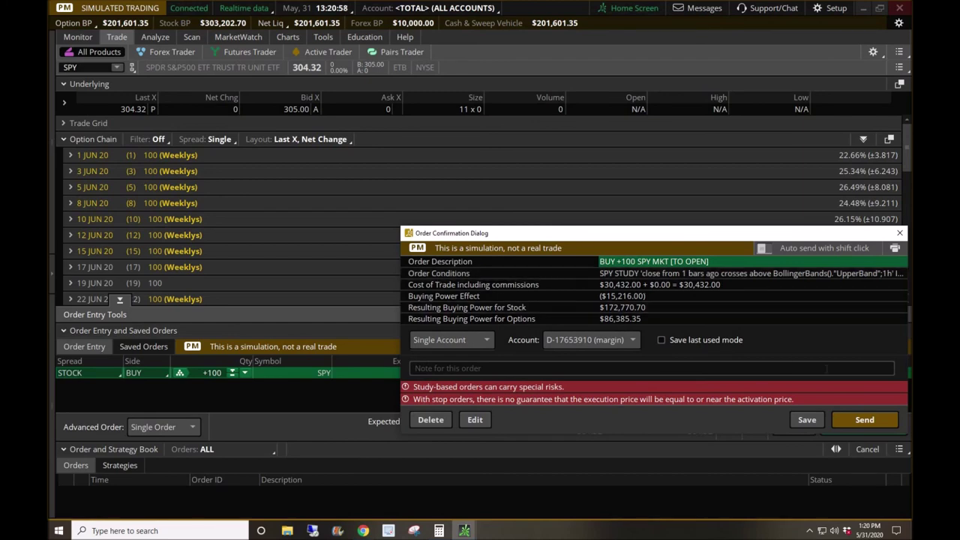
pyautogui.click(810, 421)
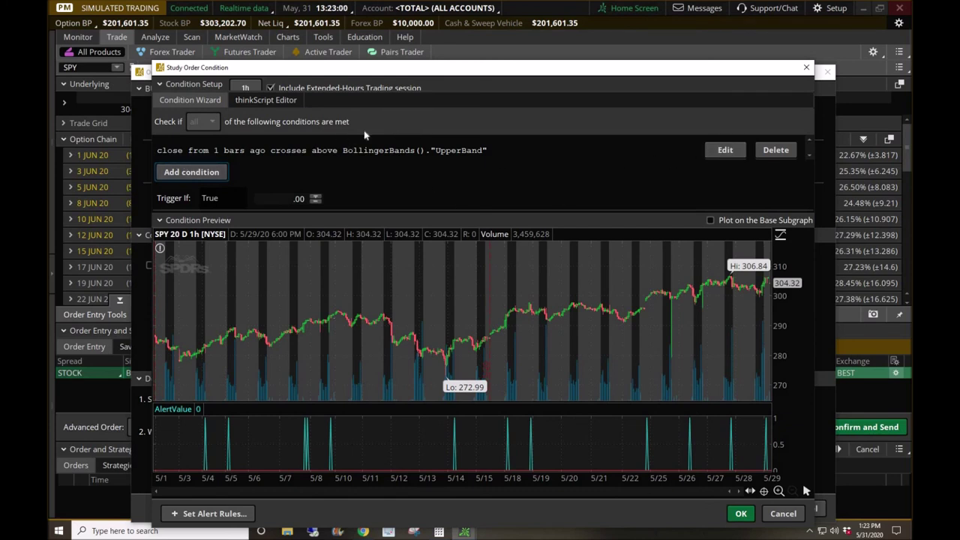
# Show the condition's code in the thinkScript editor and copy the whole line.
pyautogui.click(272, 102)
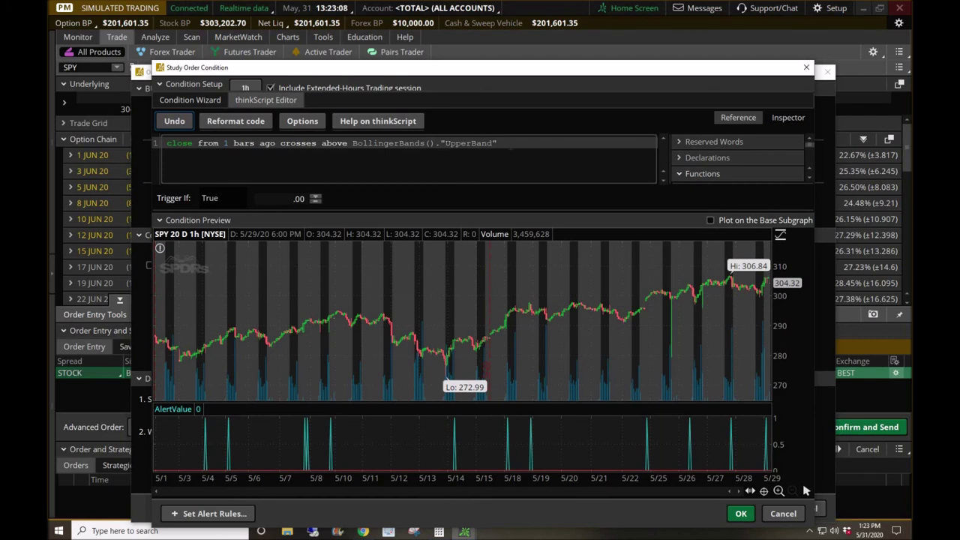
pyautogui.hotkey('ctrl', 'shift', 'Left')
pyautogui.hotkey('ctrl', 'shift', 'Left')
pyautogui.hotkey('ctrl', 'shift', 'Left')
pyautogui.hotkey('ctrl', 'shift', 'Left')
pyautogui.hotkey('ctrl', 'shift', 'Left')
pyautogui.hotkey('ctrl', 'shift', 'Left')
pyautogui.hotkey('ctrl', 'shift', 'Left')
pyautogui.hotkey('ctrl', 'shift', 'Left')
pyautogui.hotkey('ctrl', 'shift', 'Left')
pyautogui.hotkey('ctrl', 'shift', 'Left')
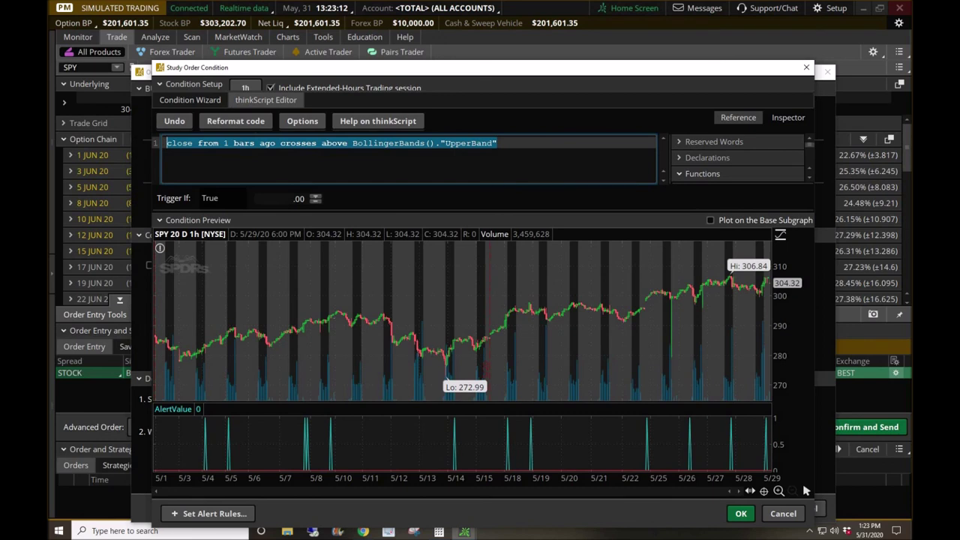
pyautogui.rightClick(258, 145)
pyautogui.click(278, 175)
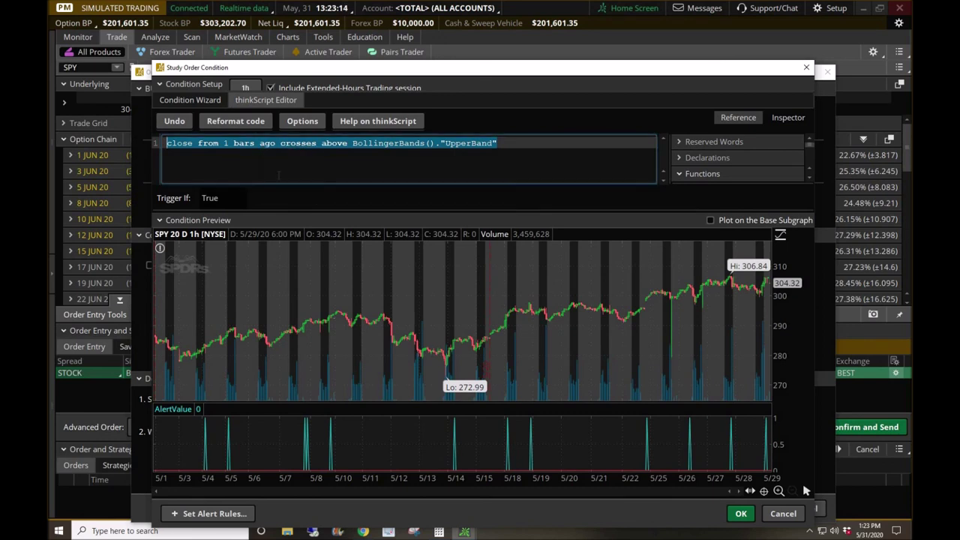